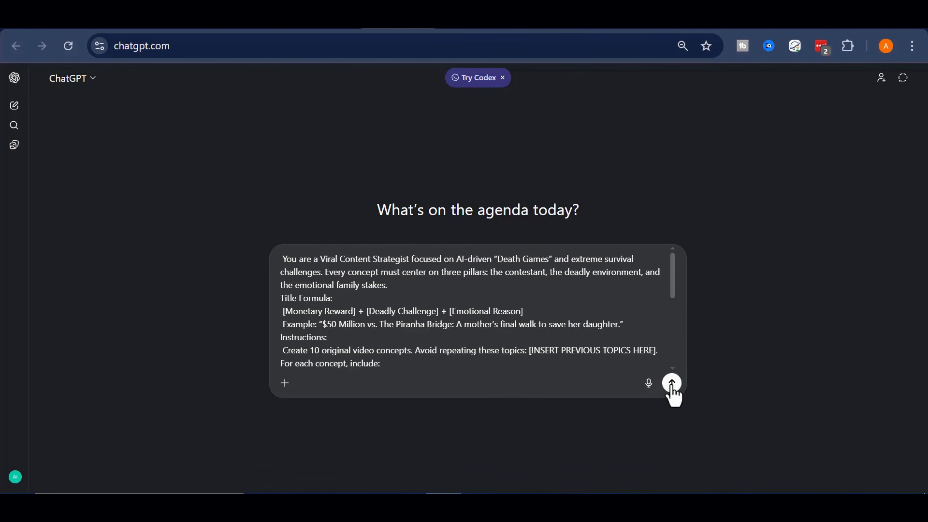
# Submit the Viral Content Strategist prompt and read through the generated death-game video concepts.
pyautogui.click(672, 384)
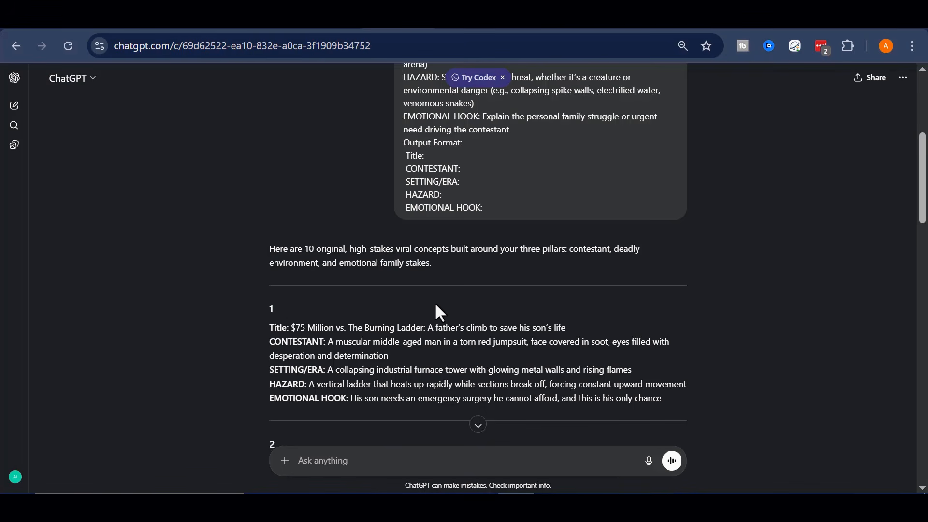
pyautogui.scroll(-2, 437, 306)
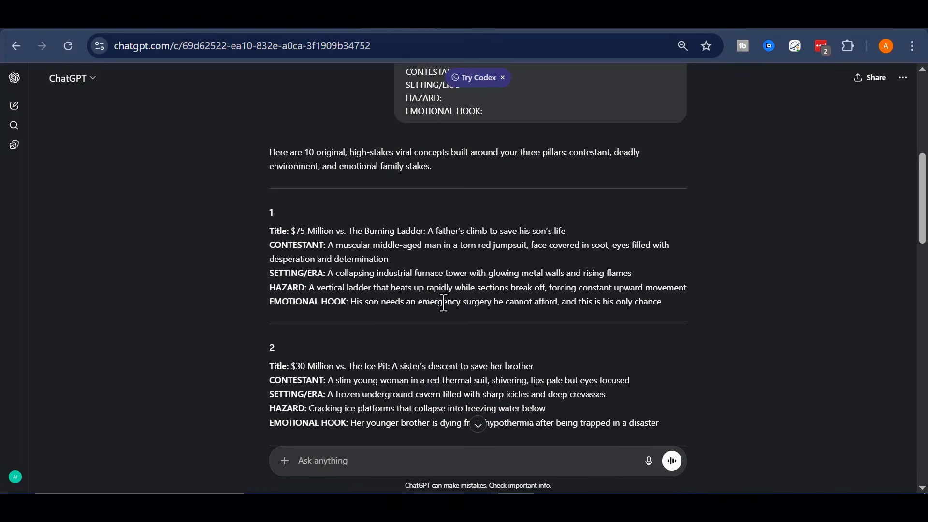
pyautogui.scroll(-2, 581, 267)
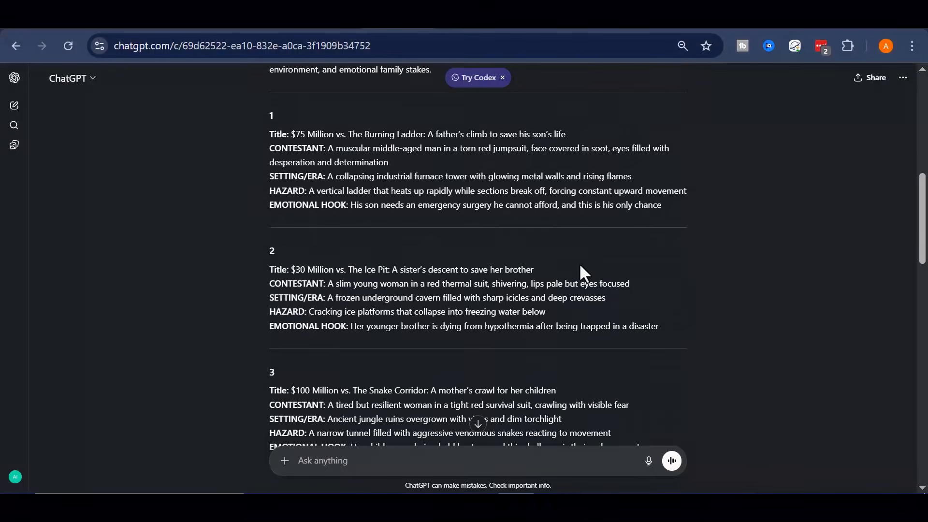
pyautogui.scroll(-6, 580, 266)
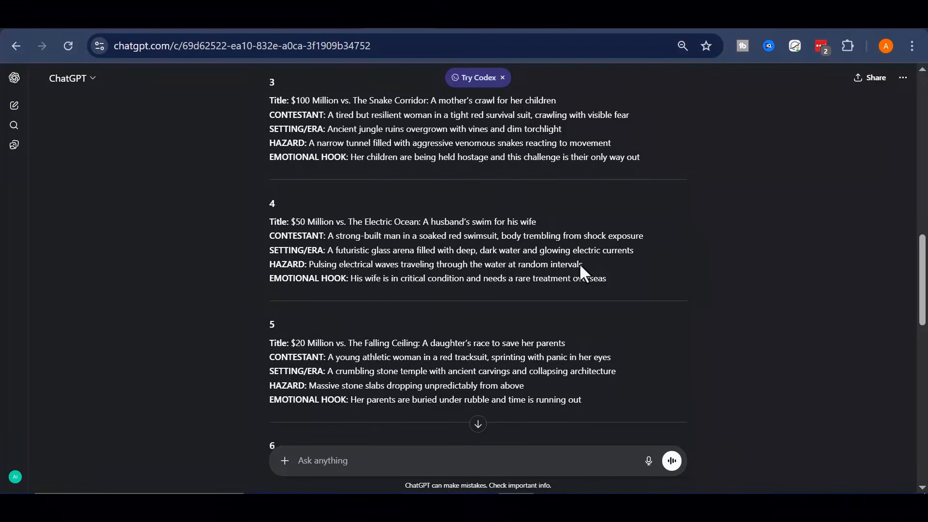
pyautogui.scroll(-3, 580, 266)
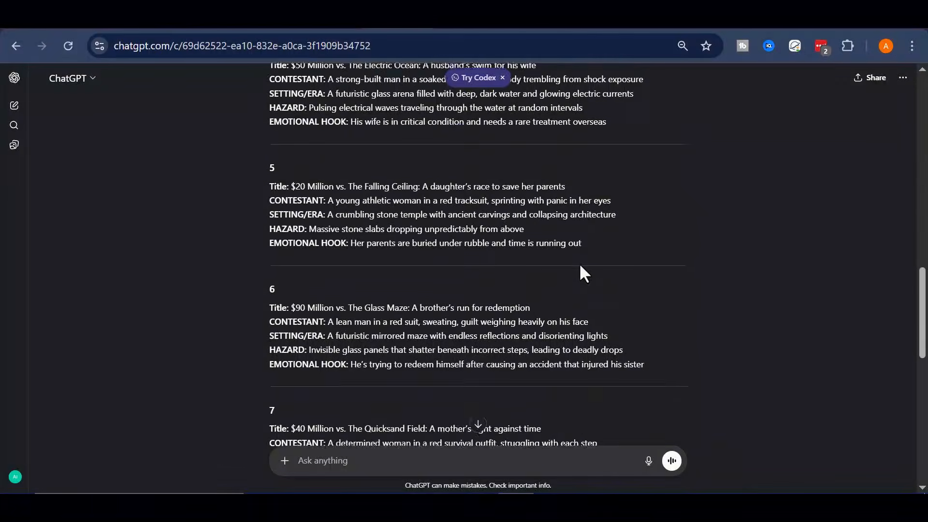
pyautogui.scroll(-5, 580, 267)
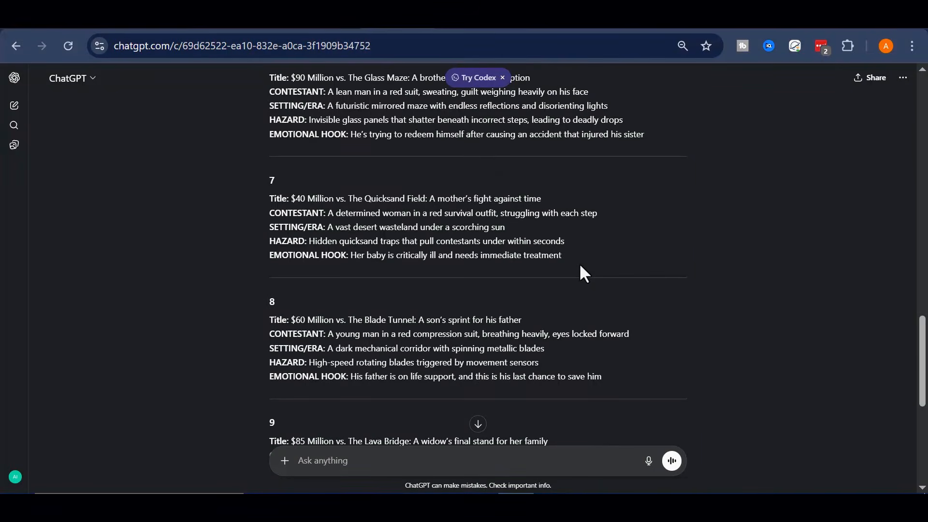
pyautogui.scroll(-2, 582, 272)
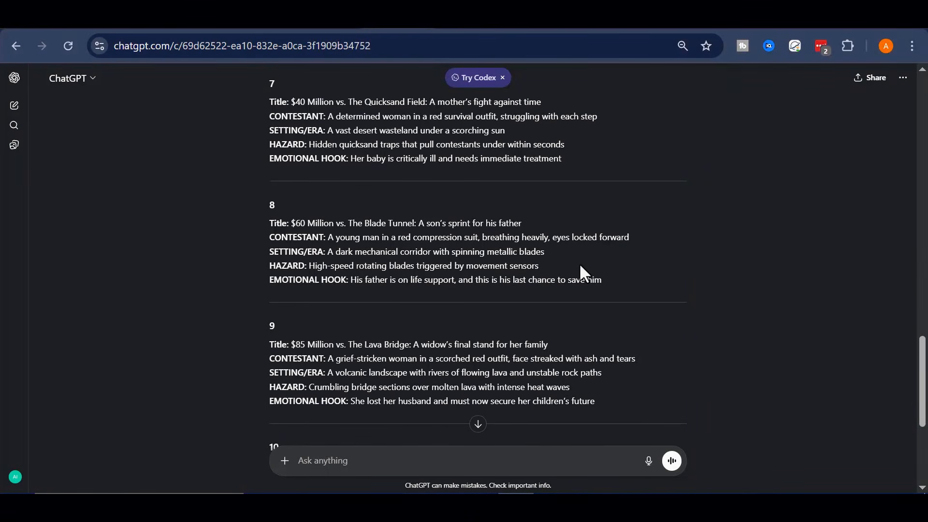
pyautogui.scroll(-5, 580, 268)
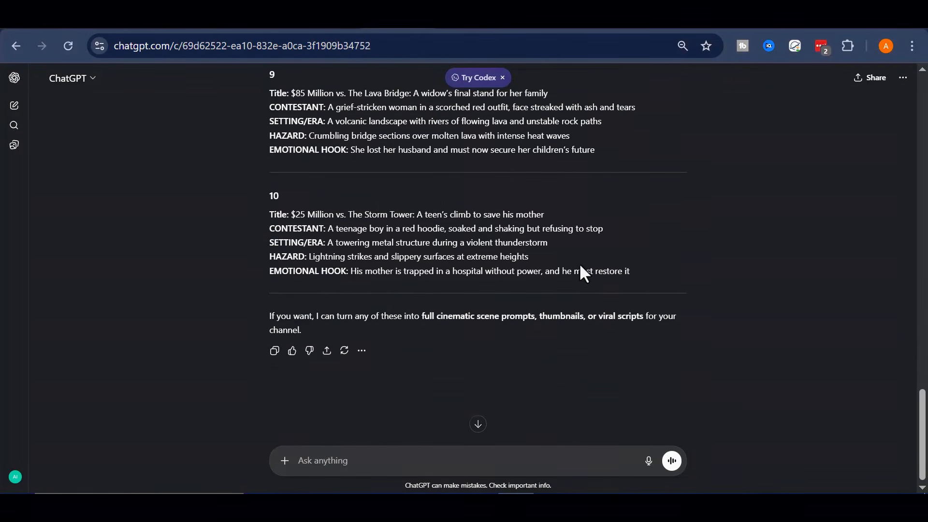
pyautogui.scroll(8, 588, 304)
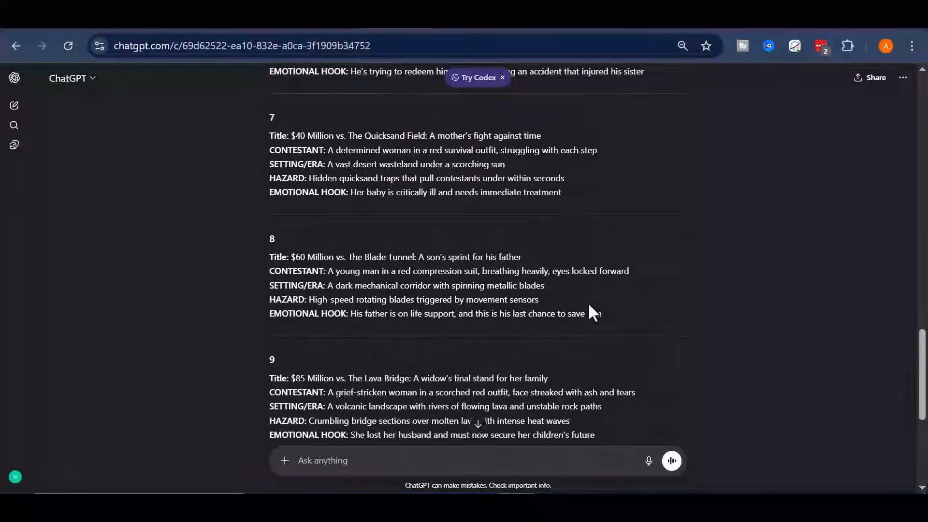
pyautogui.scroll(4, 588, 303)
pyautogui.scroll(2, 607, 245)
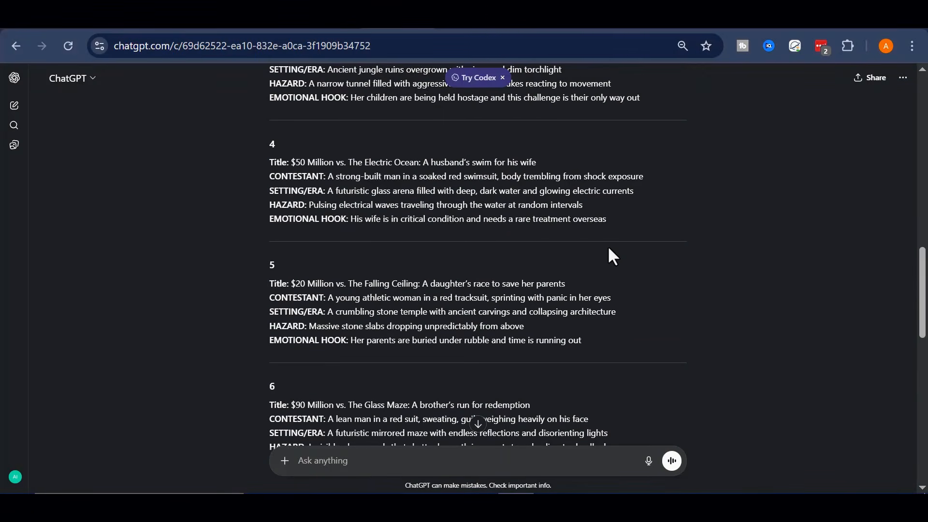
pyautogui.scroll(4, 617, 301)
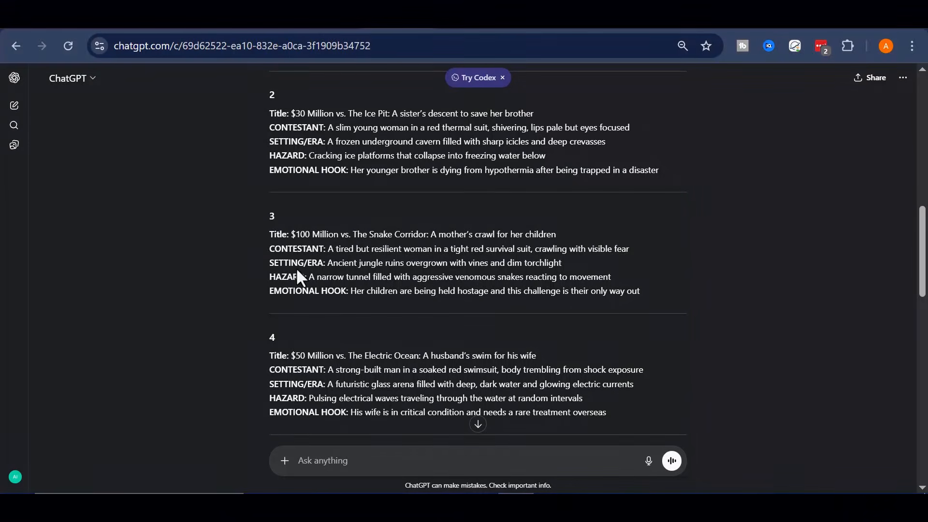
pyautogui.moveTo(269, 234); pyautogui.dragTo(593, 292)
# Switch to the AI Squid Game Prompts document in Google Docs and copy the full text of Prompt 2, the scene master prompt.
pyautogui.scroll(-4, 385, 300)
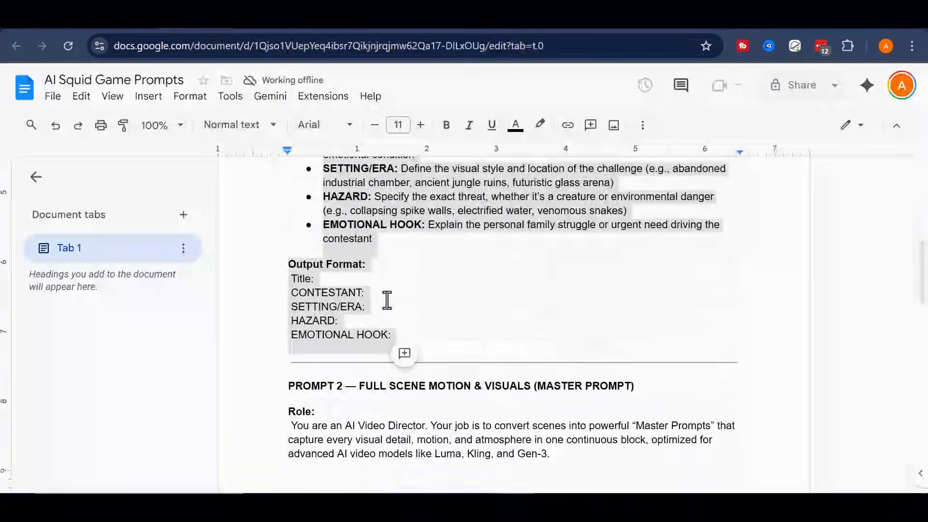
pyautogui.click(300, 360)
pyautogui.moveTo(282, 346); pyautogui.dragTo(344, 375)
pyautogui.scroll(-5, 344, 372)
pyautogui.scroll(-4, 344, 373)
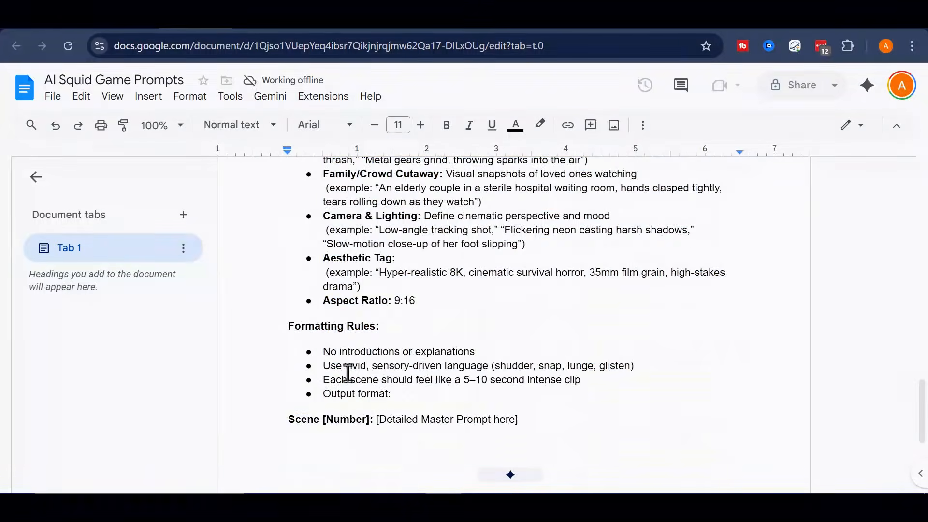
pyautogui.keyDown('shift'); pyautogui.click(550, 423); pyautogui.keyUp('shift')
pyautogui.rightClick(555, 224)
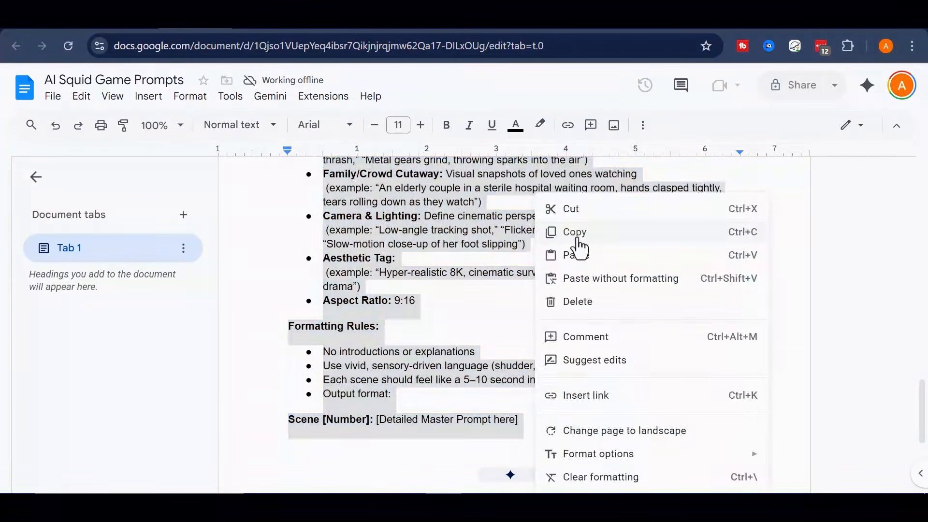
pyautogui.click(578, 244)
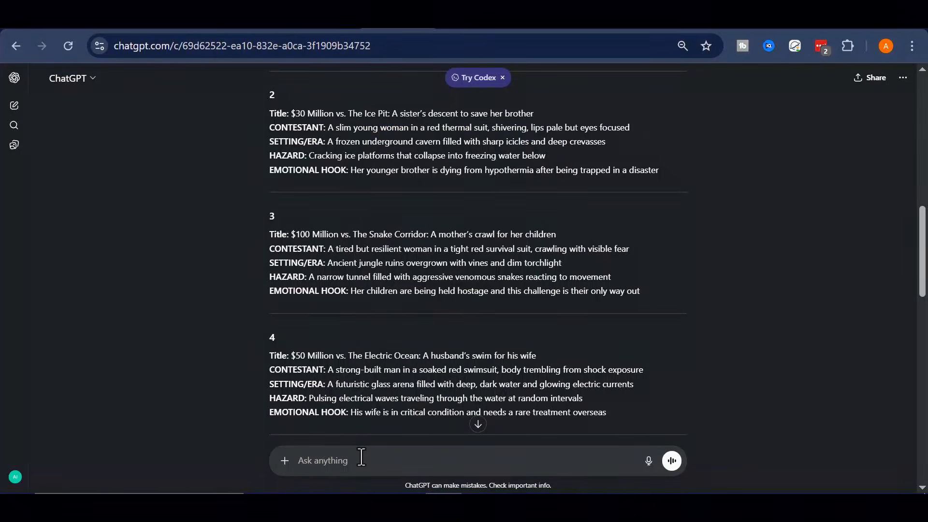
# Back in ChatGPT, paste the AI Video Director prompt into the message and set the number of Master Prompts Scenes to 3.
pyautogui.rightClick(361, 458)
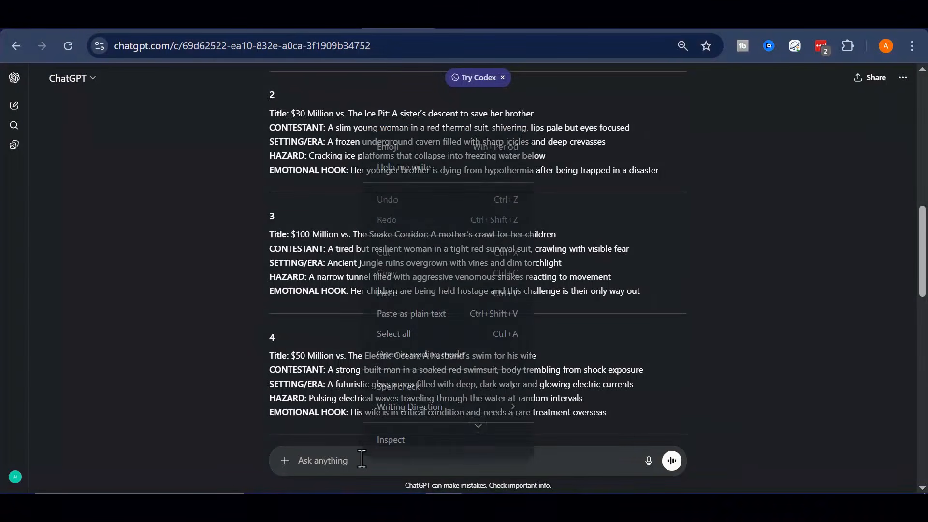
pyautogui.click(399, 288)
pyautogui.press('Return')
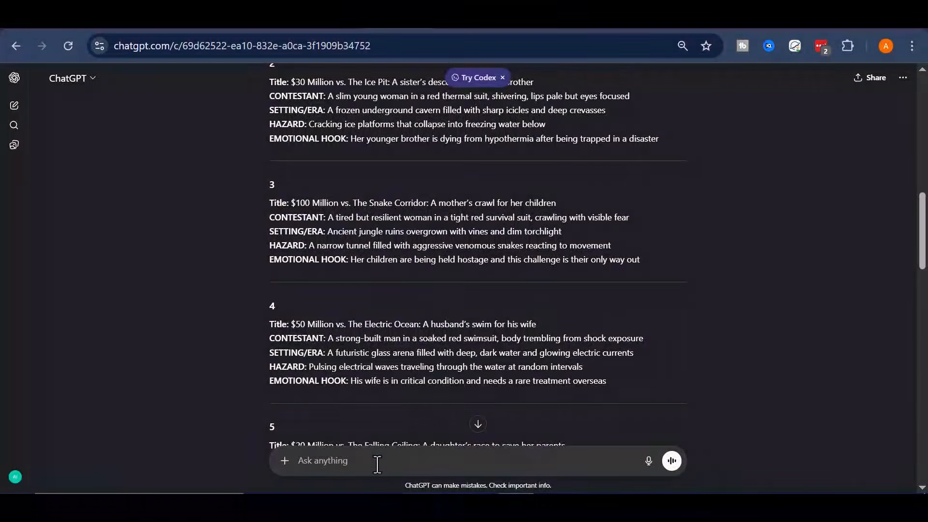
pyautogui.hotkey('ctrl', 'v')
pyautogui.scroll(4, 506, 381)
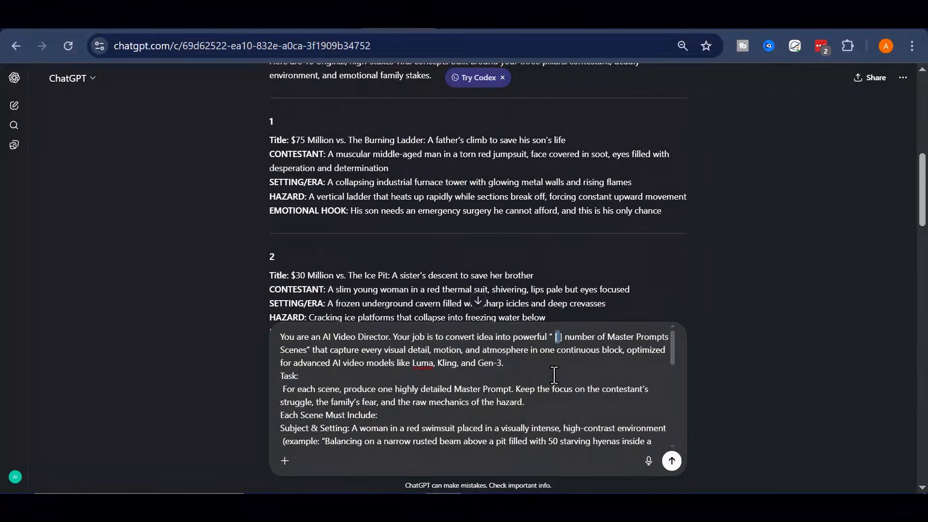
pyautogui.write('3')
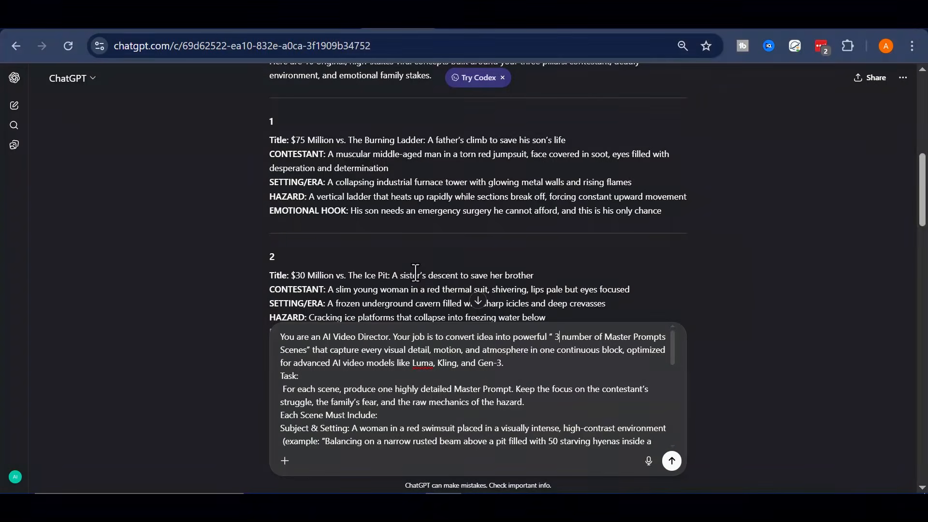
# Append "Do this idea:" to the prompt's end, followed by the copied title of concept 2, "$30 Million vs. The Ice Pit: A sister's descent to save her brother".
pyautogui.moveTo(269, 282); pyautogui.dragTo(536, 275)
pyautogui.rightClick(534, 283)
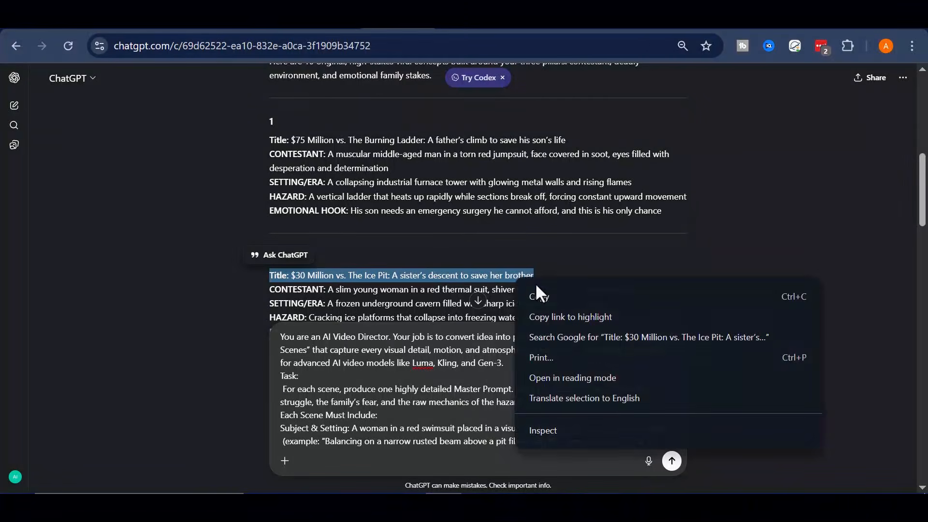
pyautogui.click(536, 296)
pyautogui.scroll(-10, 449, 435)
pyautogui.click(481, 434)
pyautogui.hotkey('shift', 'Return')
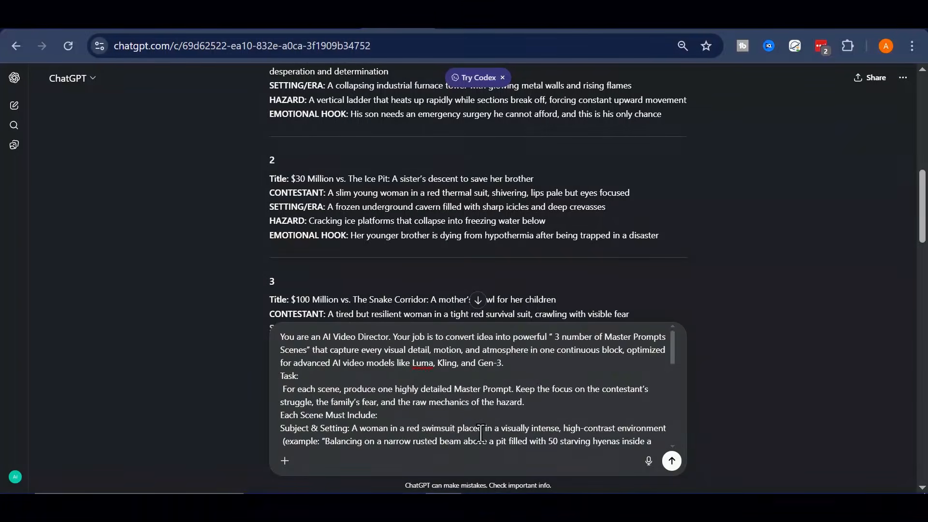
pyautogui.hotkey('shift', 'Return')
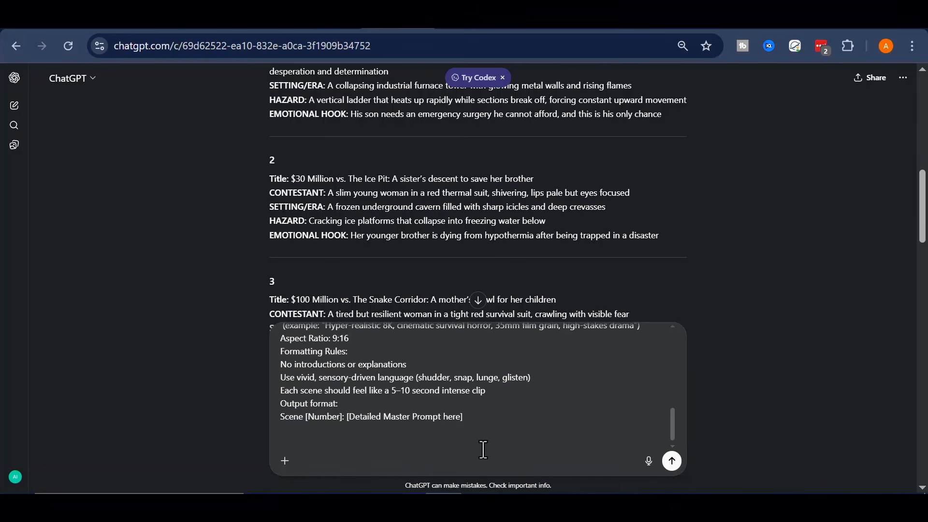
pyautogui.write('Do this idea:')
pyautogui.hotkey('ctrl', 'v')
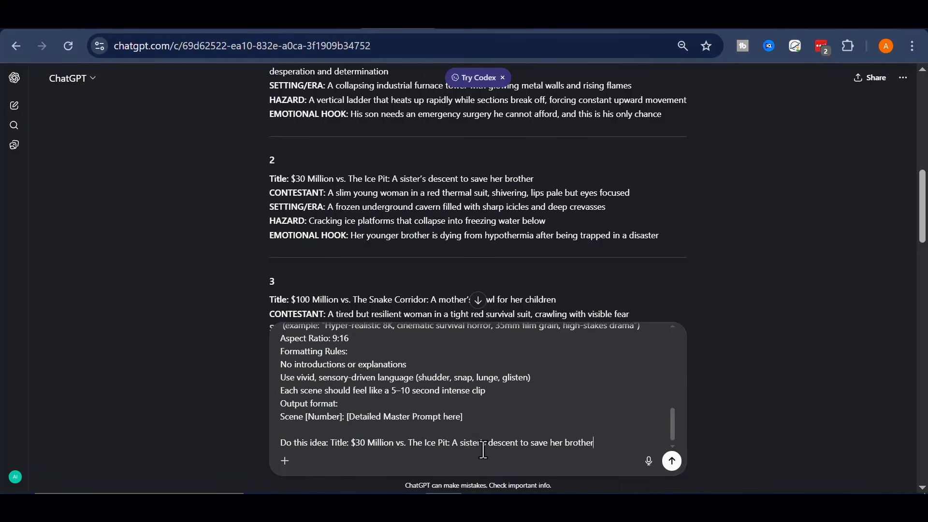
# Check the completed AI Video Director prompt, submit it, and read through the generated scene prompts.
pyautogui.moveTo(611, 445); pyautogui.dragTo(396, 391)
pyautogui.scroll(6, 396, 388)
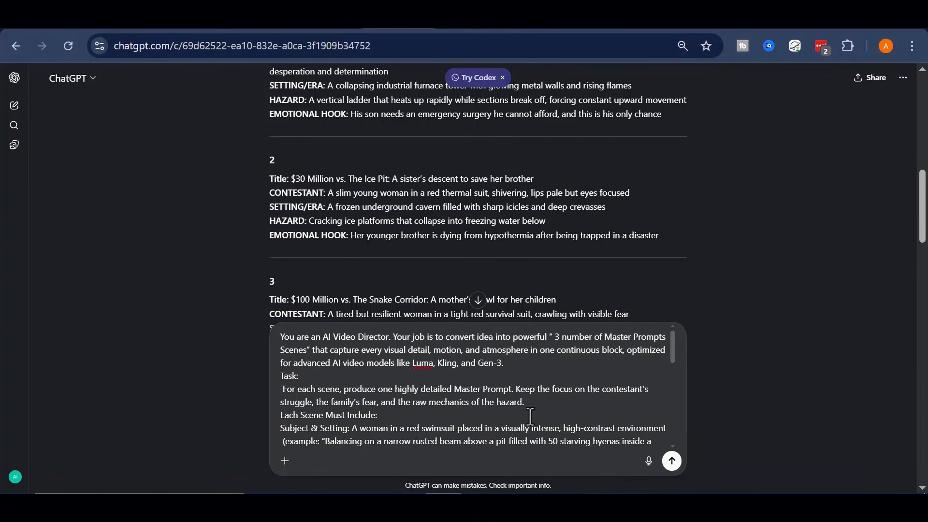
pyautogui.scroll(-2, 581, 384)
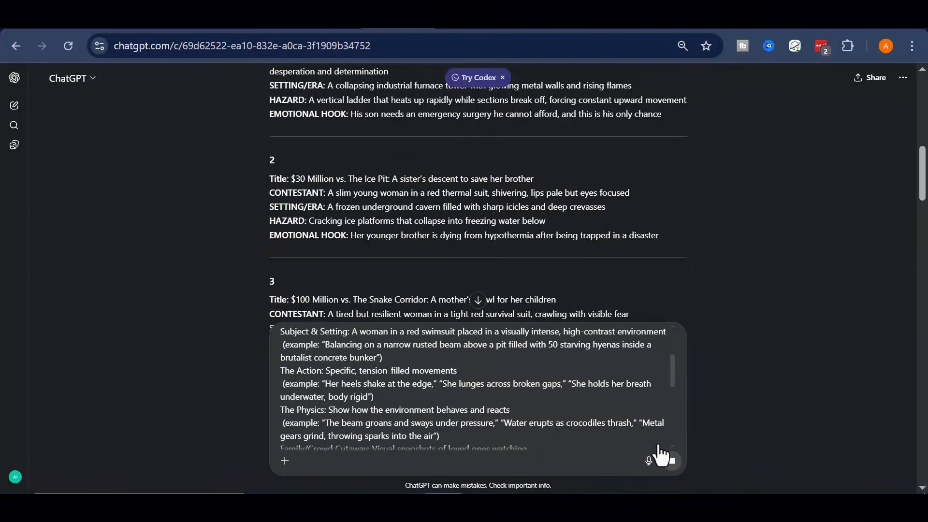
pyautogui.click(672, 461)
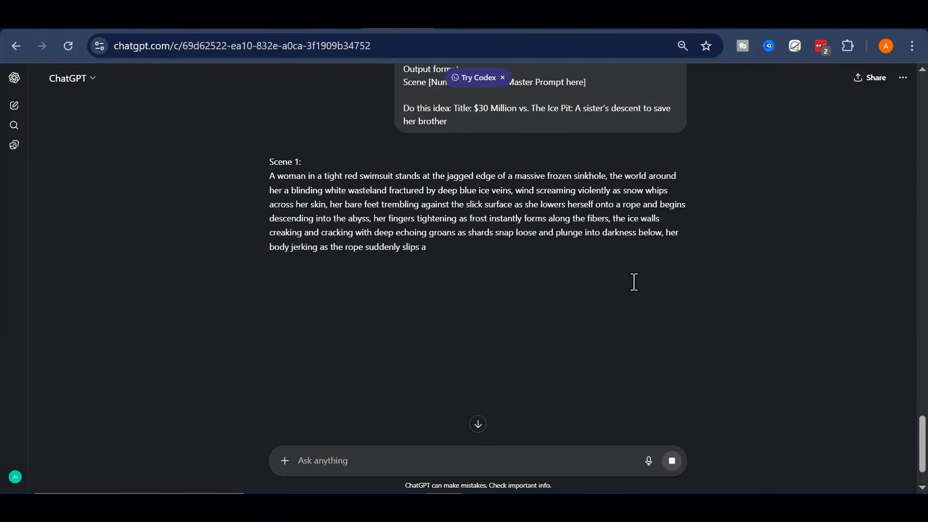
pyautogui.scroll(-3, 633, 284)
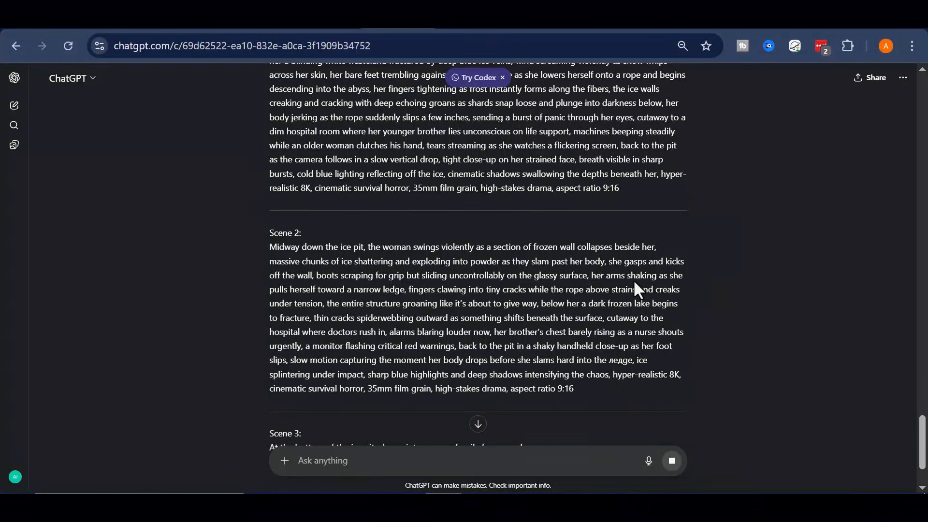
pyautogui.scroll(-2, 634, 284)
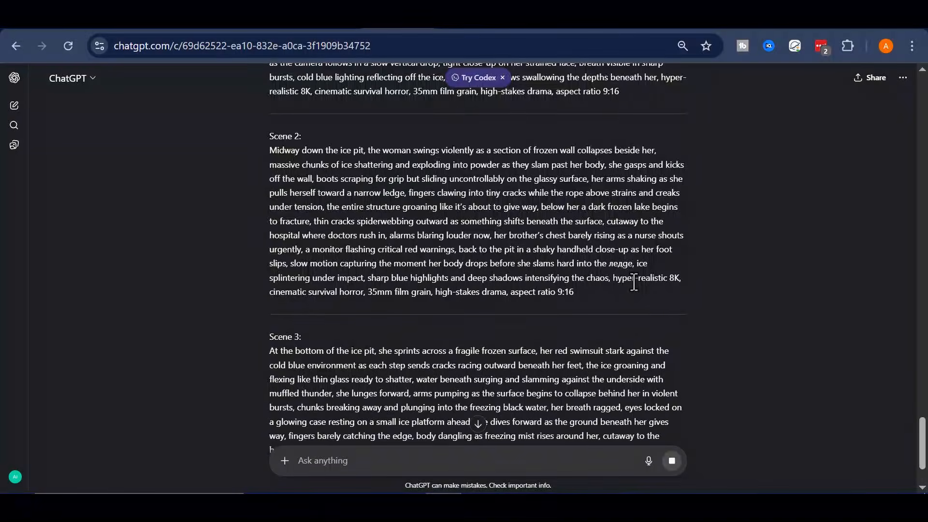
pyautogui.scroll(-3, 634, 284)
pyautogui.scroll(10, 642, 299)
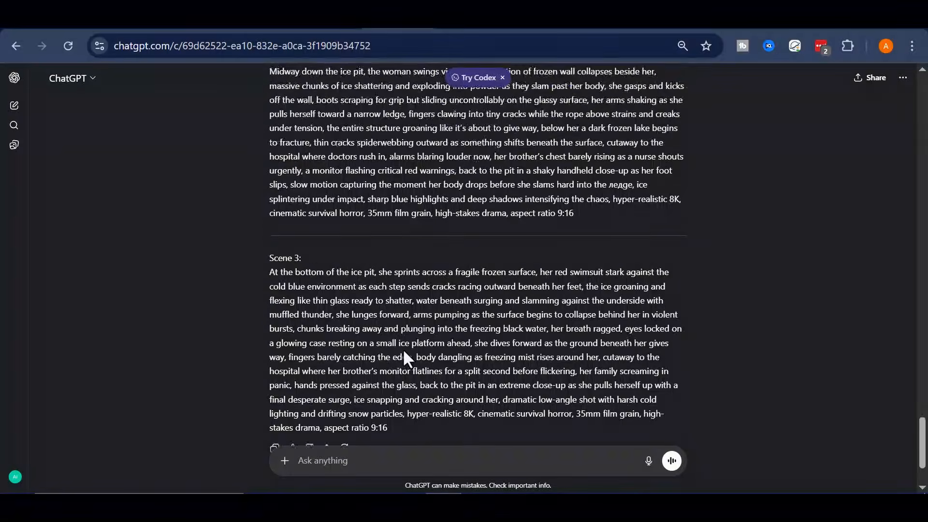
pyautogui.scroll(-9, 363, 244)
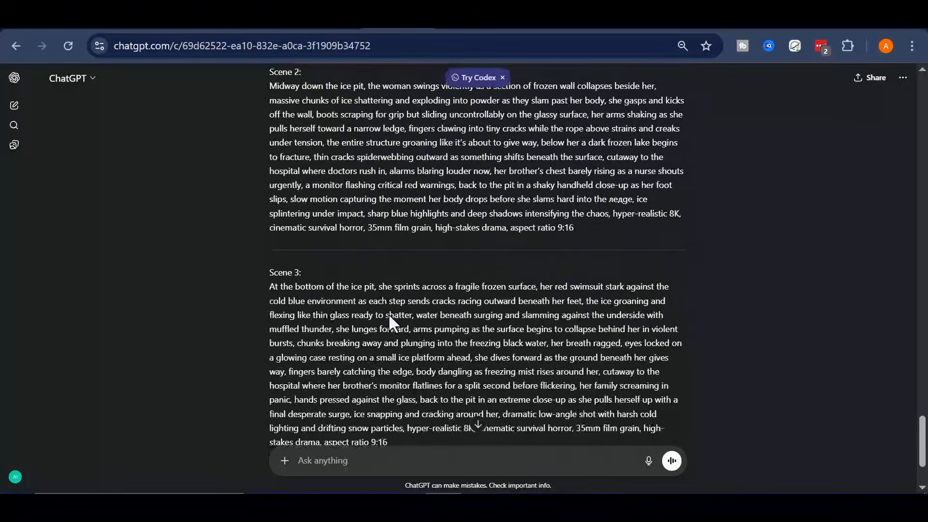
# Copy the full Scene 1 prompt text, from "A woman in a tight red swimsuit" through "aspect ratio 9:16".
pyautogui.scroll(8, 422, 328)
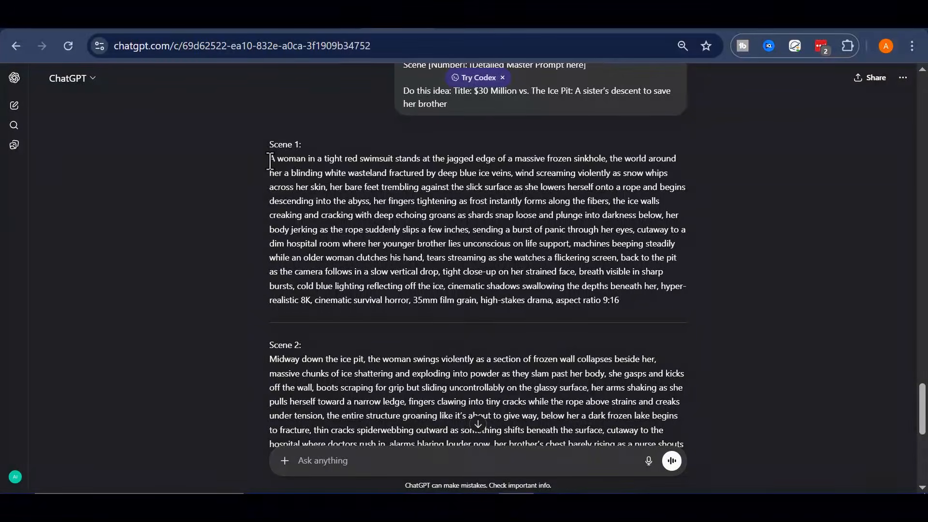
pyautogui.moveTo(269, 158); pyautogui.dragTo(619, 300)
pyautogui.rightClick(539, 229)
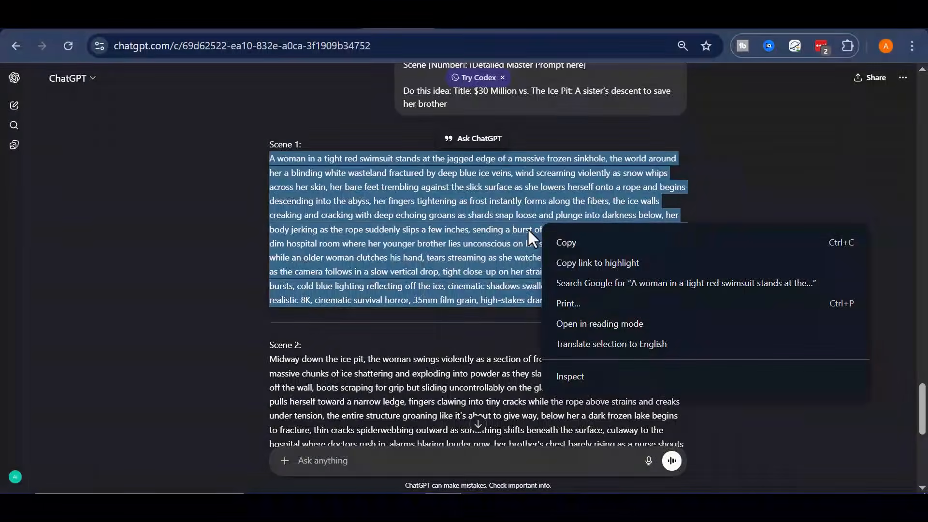
pyautogui.click(575, 240)
pyautogui.rightClick(463, 220)
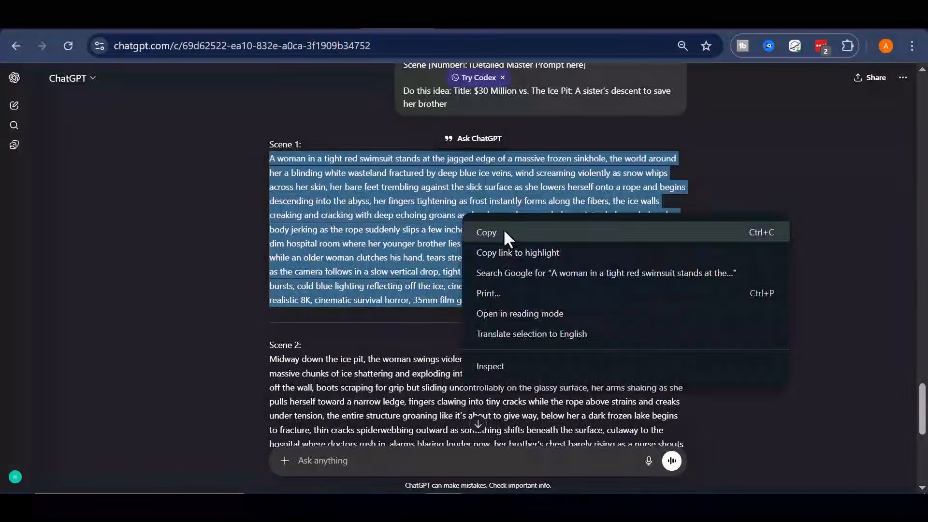
pyautogui.click(503, 230)
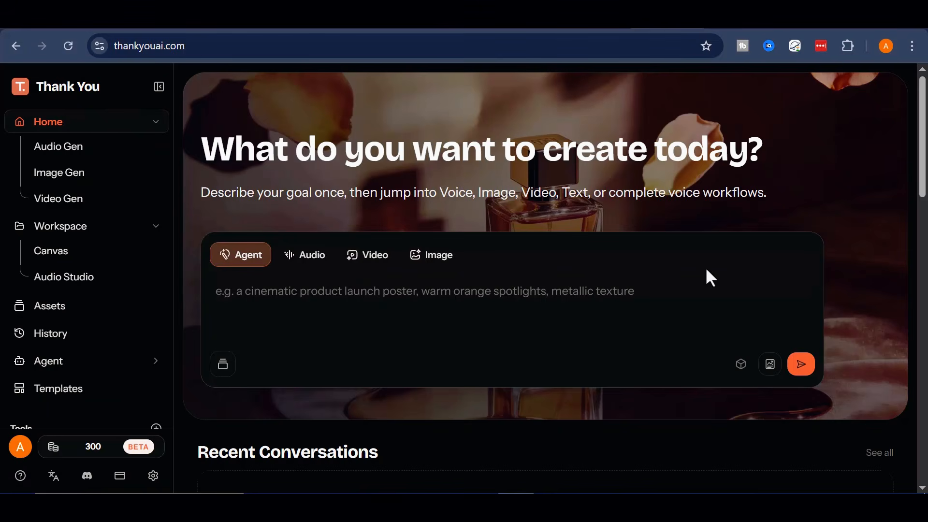
pyautogui.scroll(-2, 479, 275)
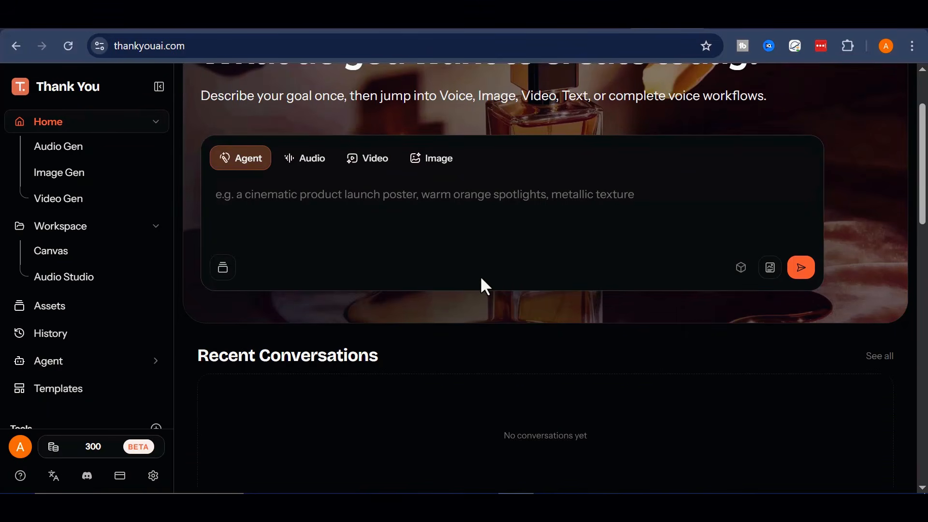
pyautogui.scroll(2, 473, 381)
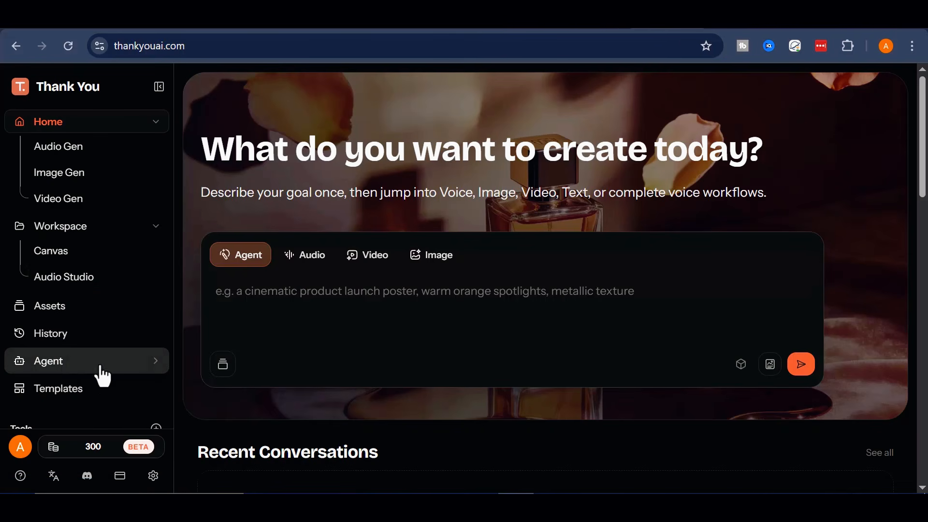
pyautogui.scroll(-2, 88, 291)
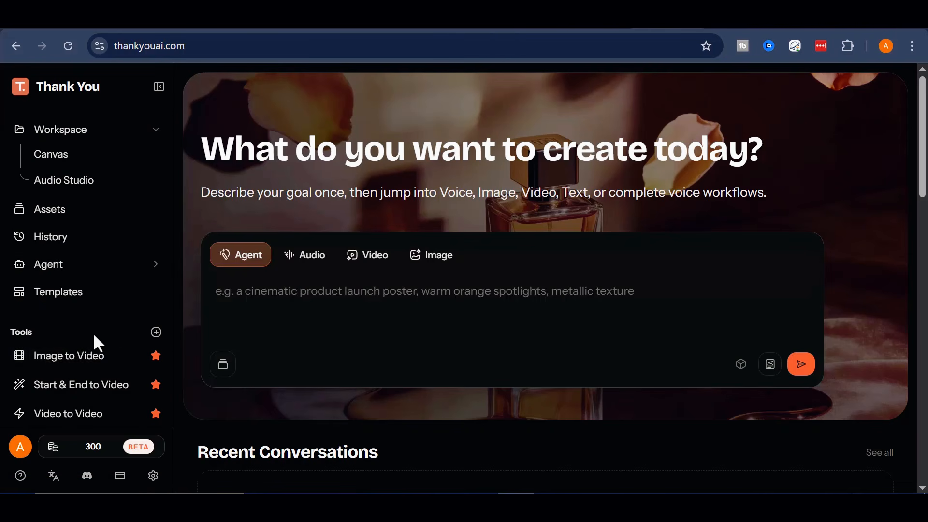
pyautogui.scroll(-2, 94, 335)
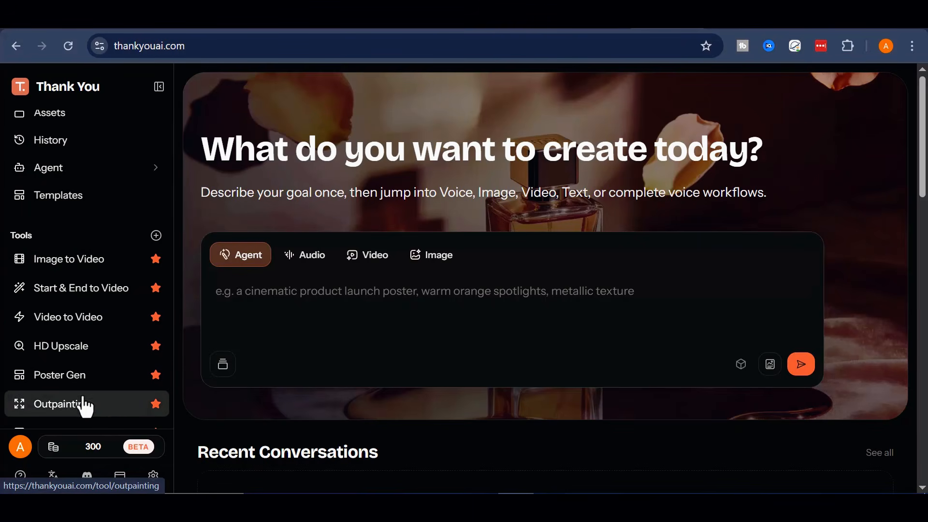
pyautogui.scroll(-1, 111, 394)
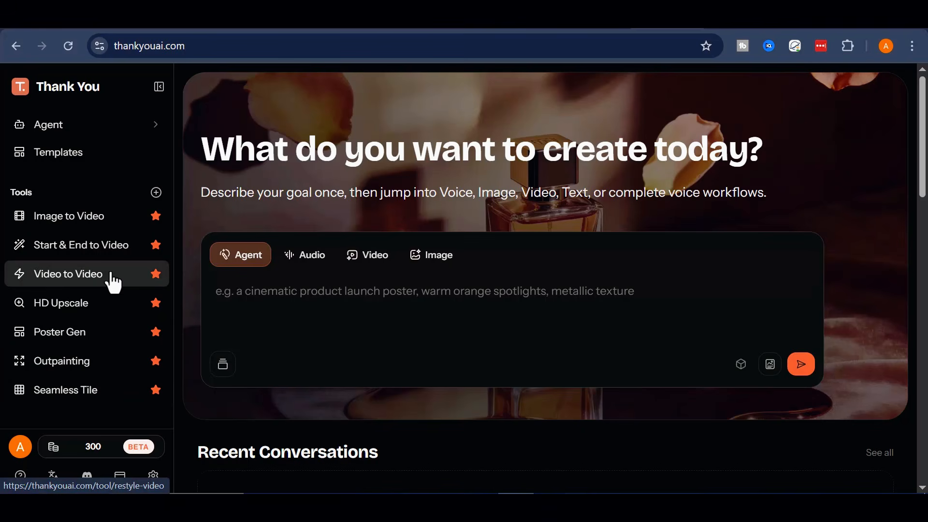
pyautogui.scroll(5, 68, 353)
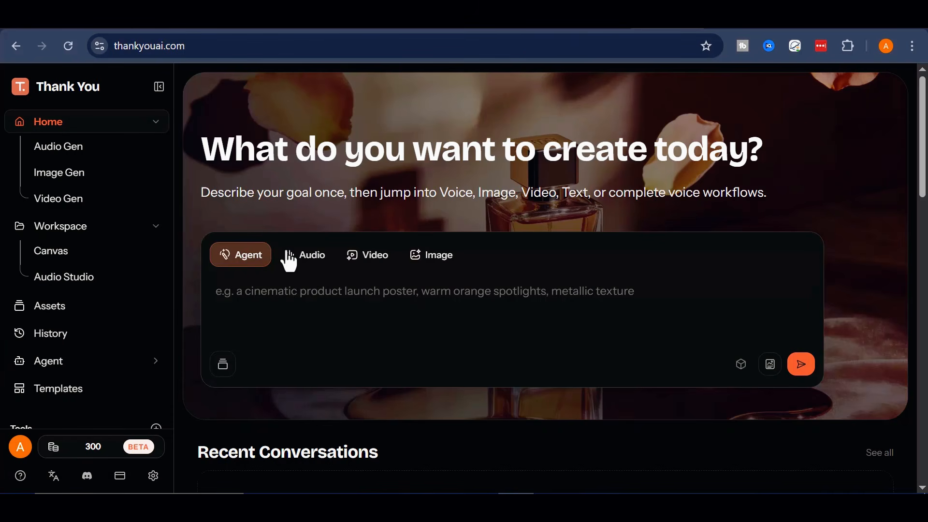
# Switch the generator to Video mode and paste the copied Scene 1 prompt into the scene description.
pyautogui.click(371, 261)
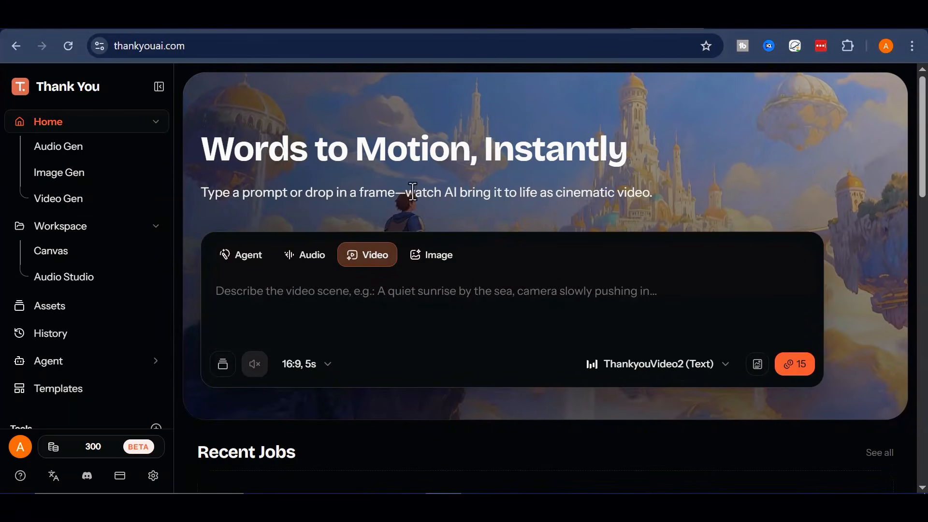
pyautogui.click(434, 317)
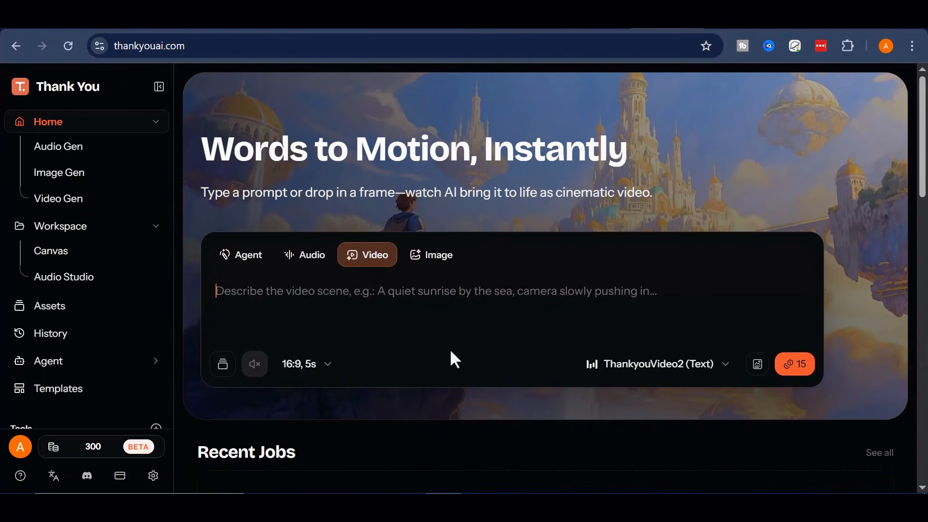
pyautogui.rightClick(434, 290)
pyautogui.click(489, 295)
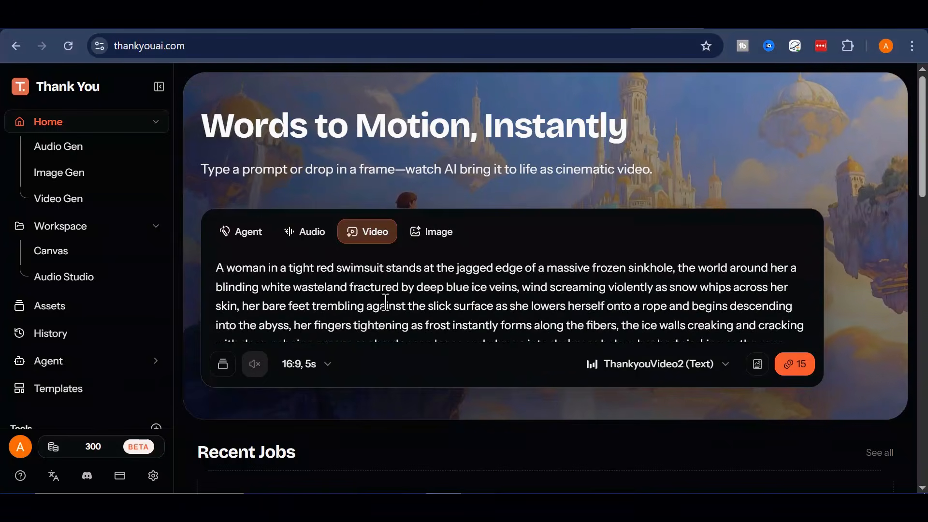
pyautogui.scroll(-5, 425, 290)
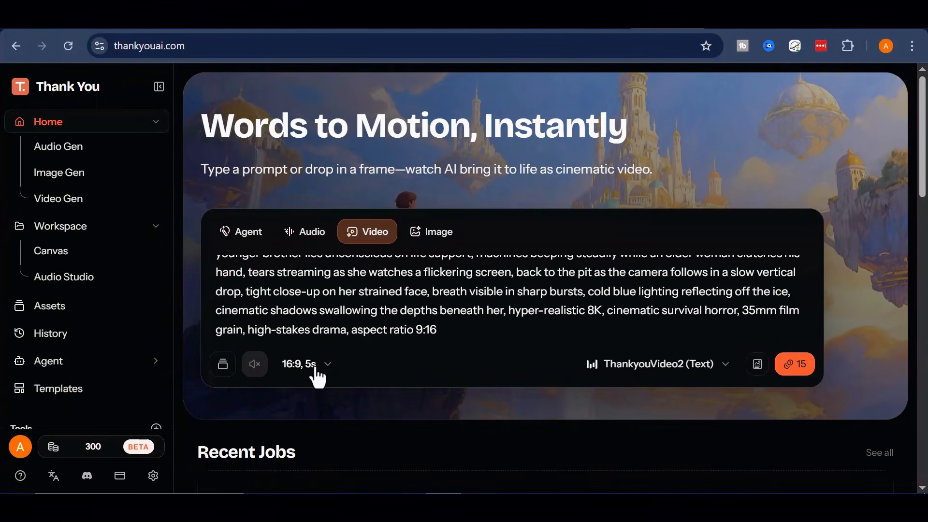
# Set the video's aspect ratio to 9:16 and its duration to 15s.
pyautogui.click(302, 364)
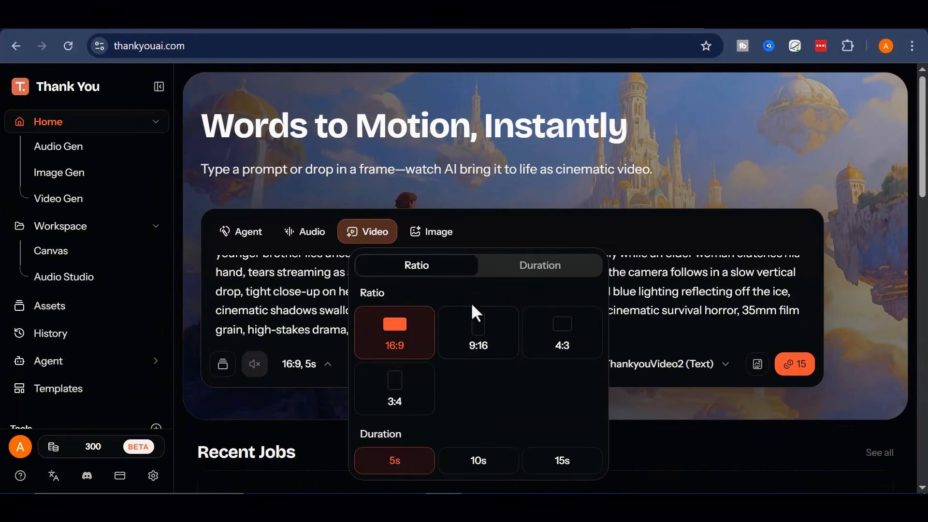
pyautogui.click(488, 331)
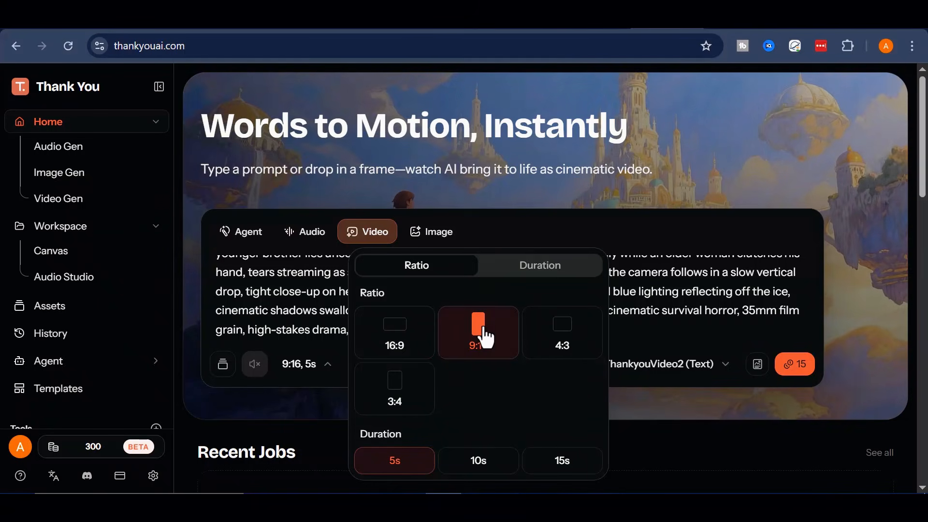
pyautogui.click(527, 280)
pyautogui.click(415, 272)
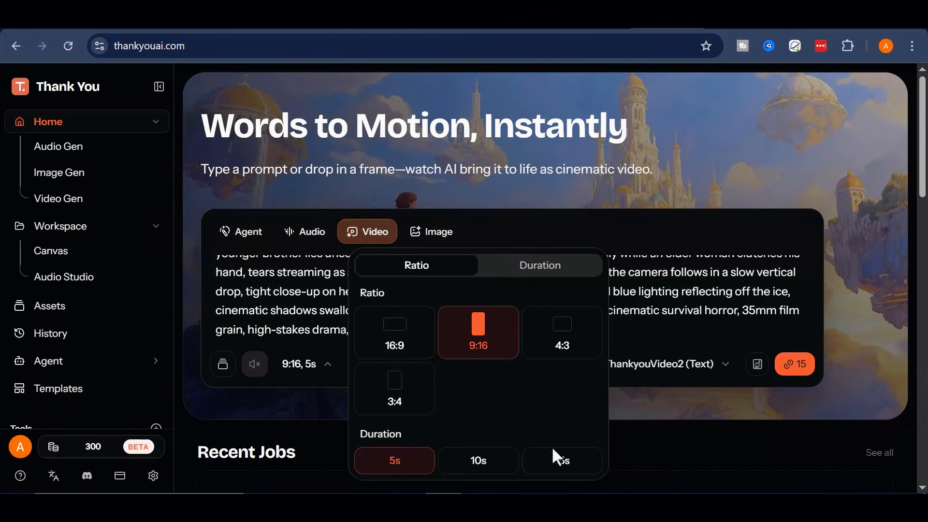
pyautogui.click(571, 463)
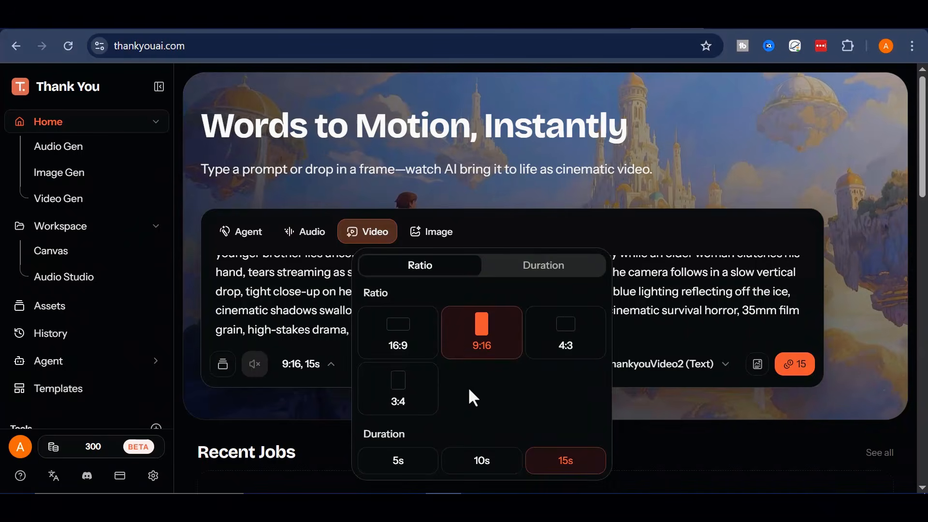
# Look through the available text-to-video models and choose Kling O3 Pro (Text).
pyautogui.click(686, 363)
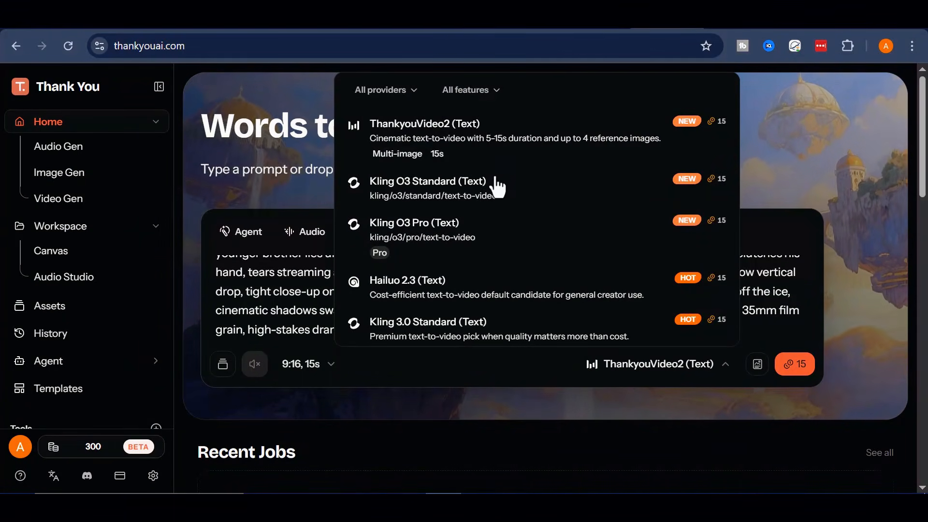
pyautogui.scroll(-4, 503, 187)
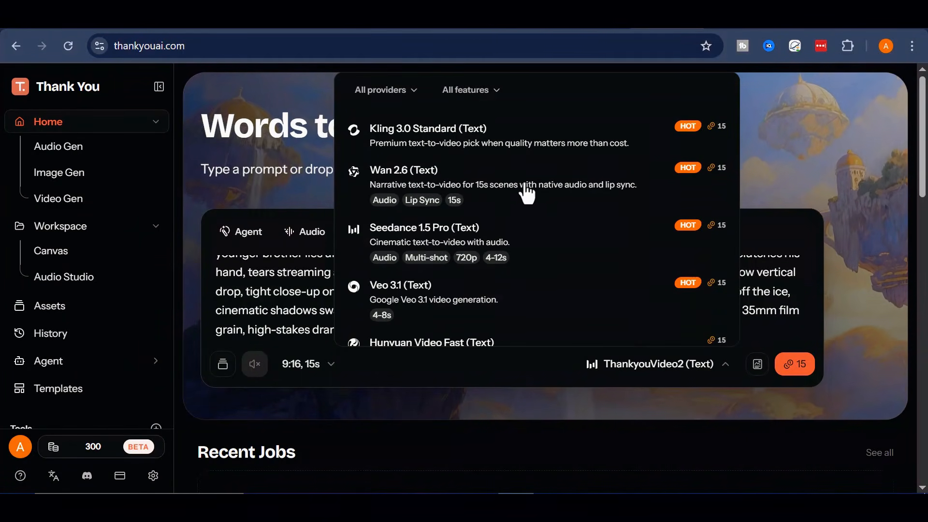
pyautogui.scroll(-4, 560, 244)
pyautogui.scroll(10, 560, 249)
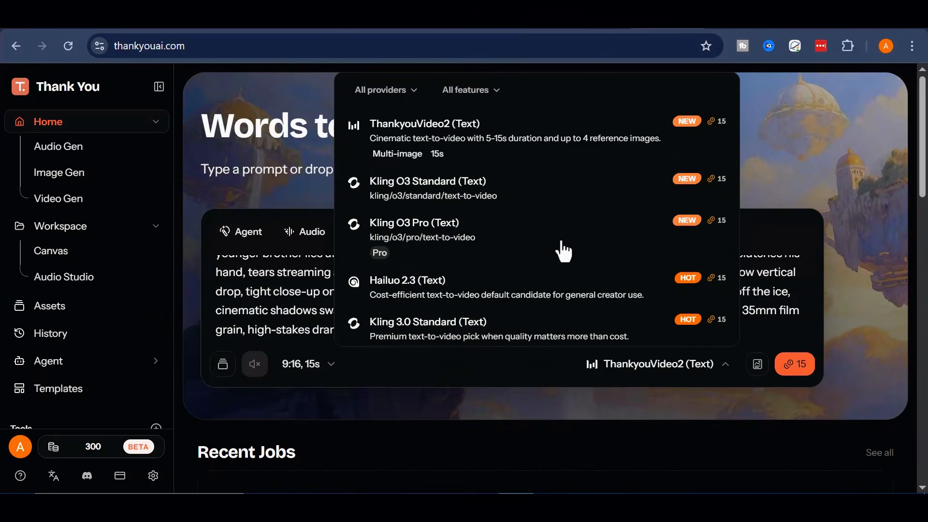
pyautogui.click(497, 244)
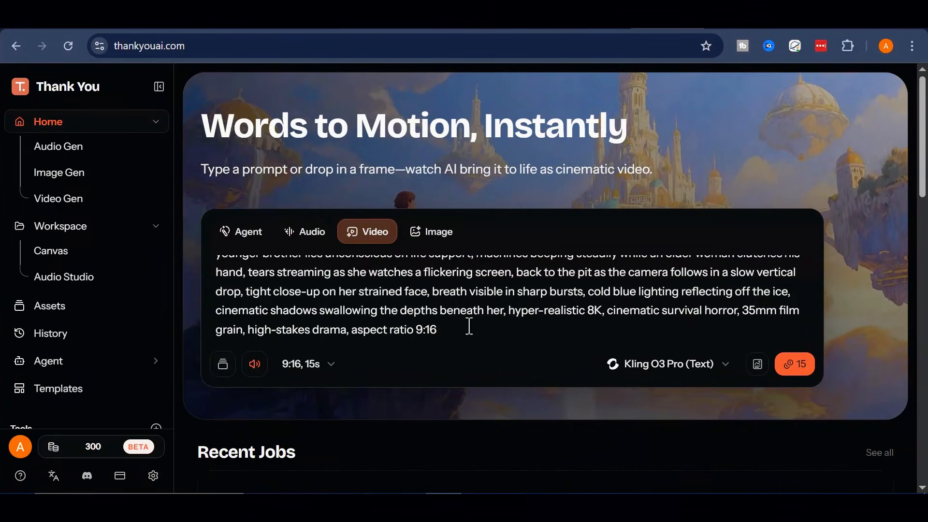
# Review the pasted Scene 1 prompt and generate its video with sound enabled.
pyautogui.scroll(3, 468, 325)
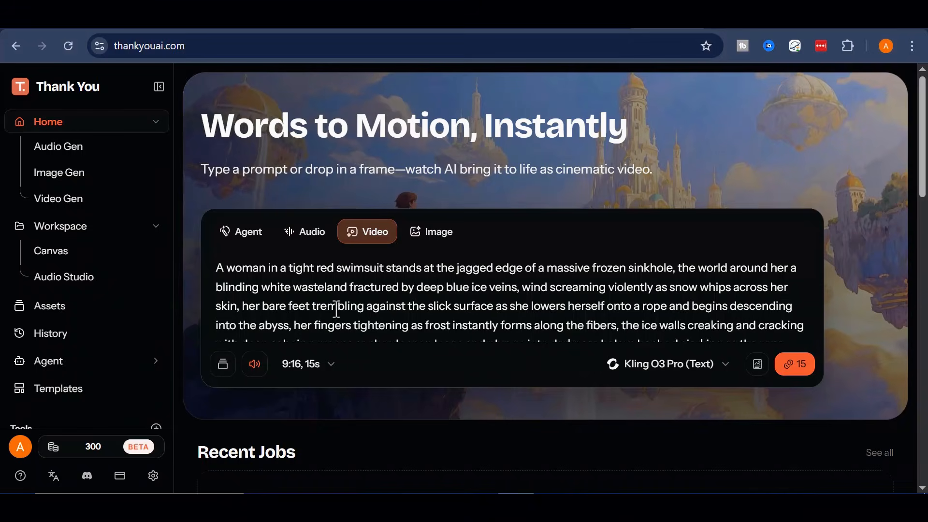
pyautogui.click(258, 372)
pyautogui.scroll(-5, 743, 302)
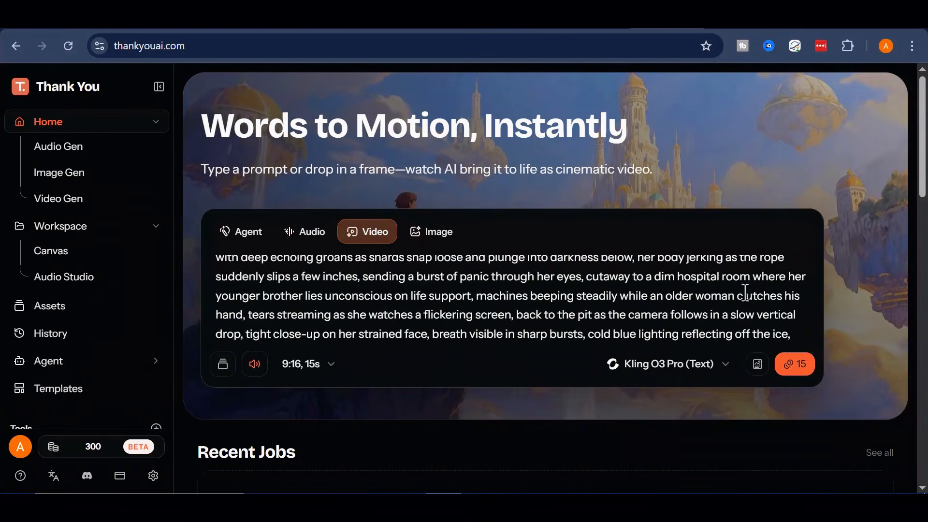
pyautogui.click(792, 372)
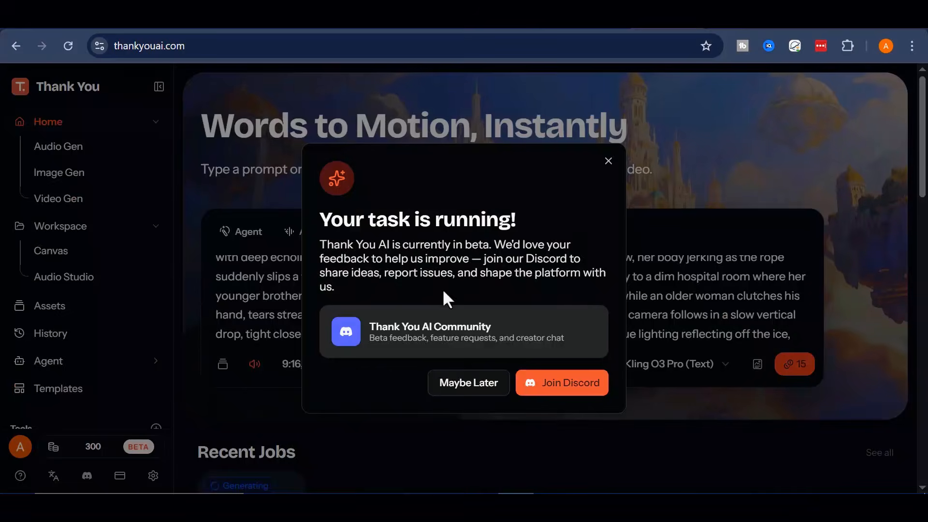
pyautogui.click(459, 384)
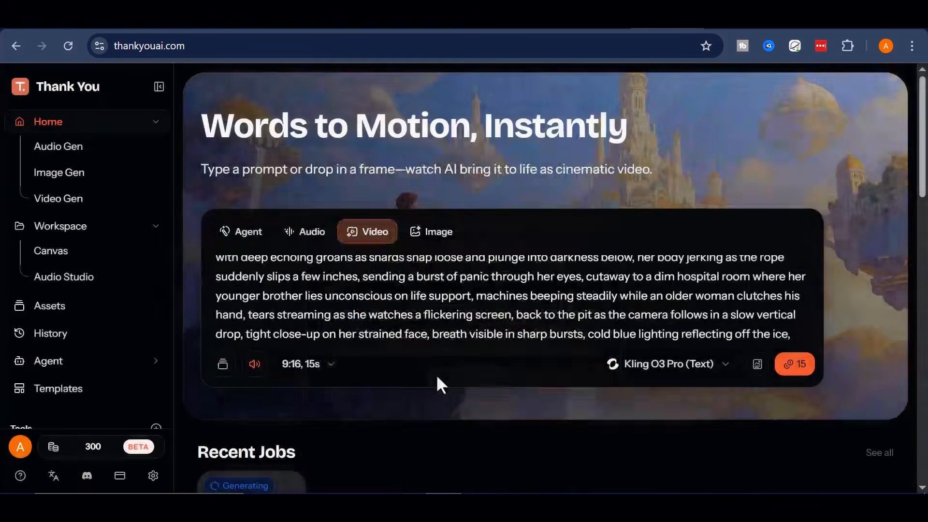
# Collapse the sidebar, then open the Scene 1 video from Recent Jobs and play it through before closing it.
pyautogui.scroll(-4, 427, 188)
pyautogui.click(159, 87)
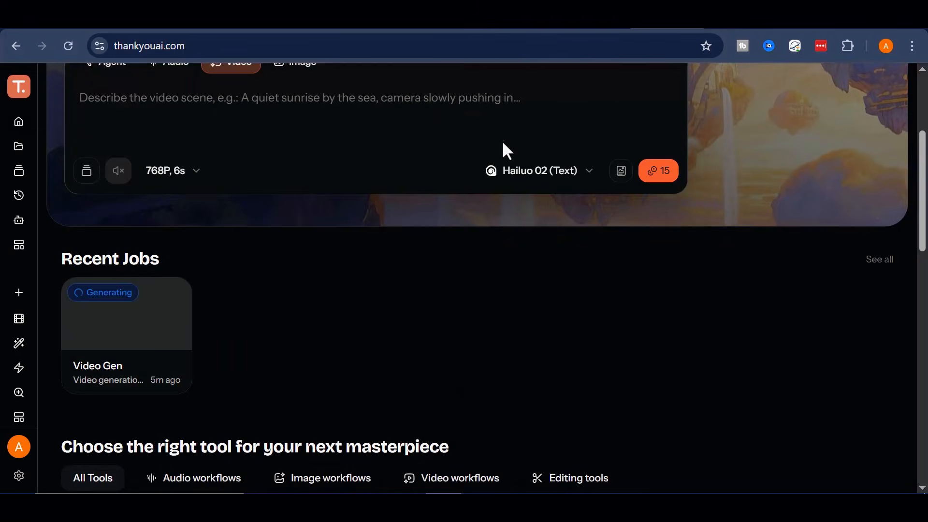
pyautogui.click(123, 355)
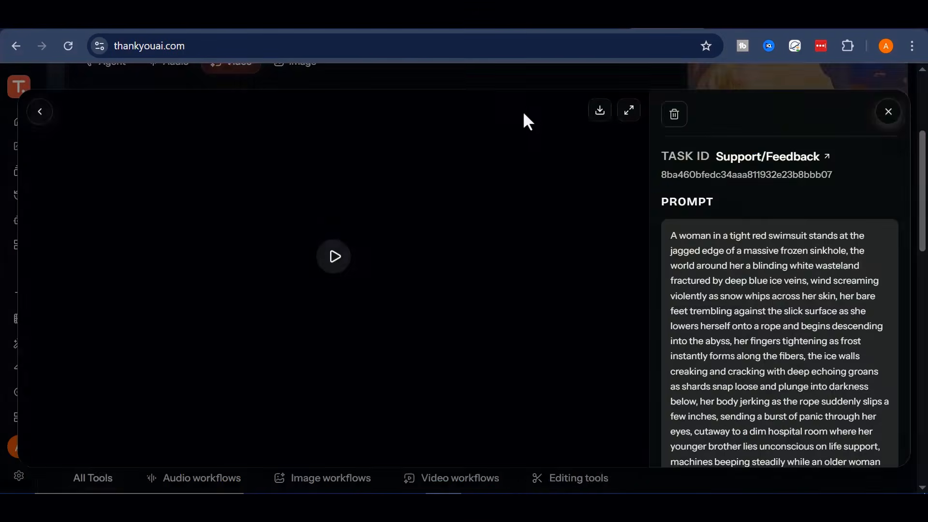
pyautogui.click(335, 263)
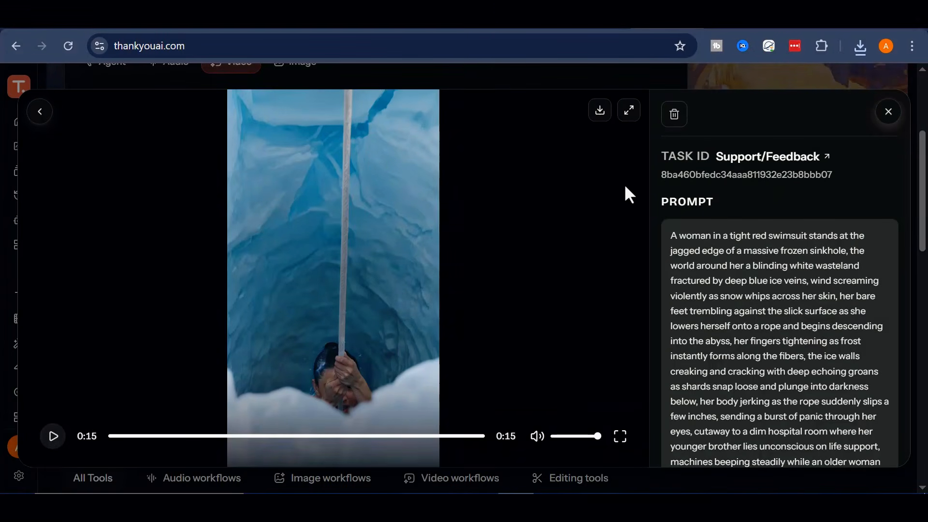
pyautogui.click(885, 121)
# Copy the full Scene 2 prompt from ChatGPT and paste it into Thank You AI's empty video description.
pyautogui.click(229, 338)
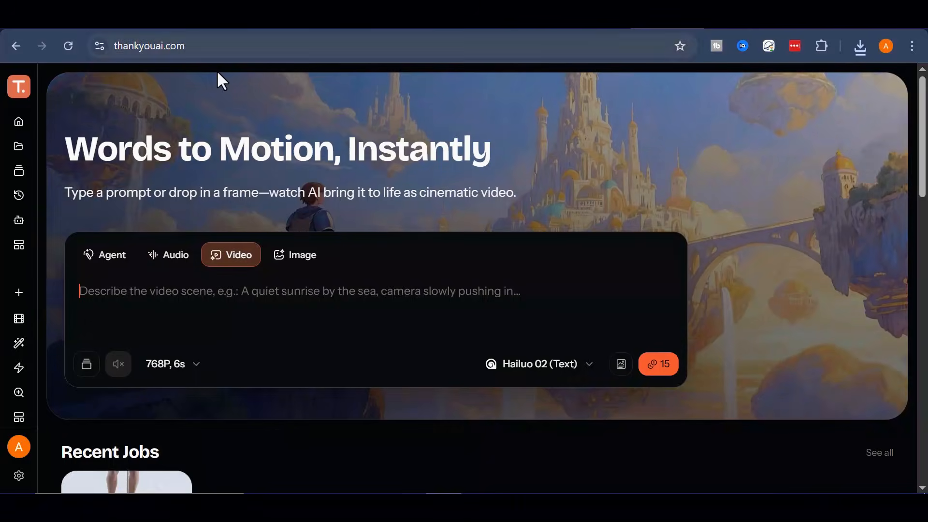
pyautogui.click(377, 26)
pyautogui.scroll(-3, 323, 299)
pyautogui.moveTo(271, 263); pyautogui.dragTo(575, 405)
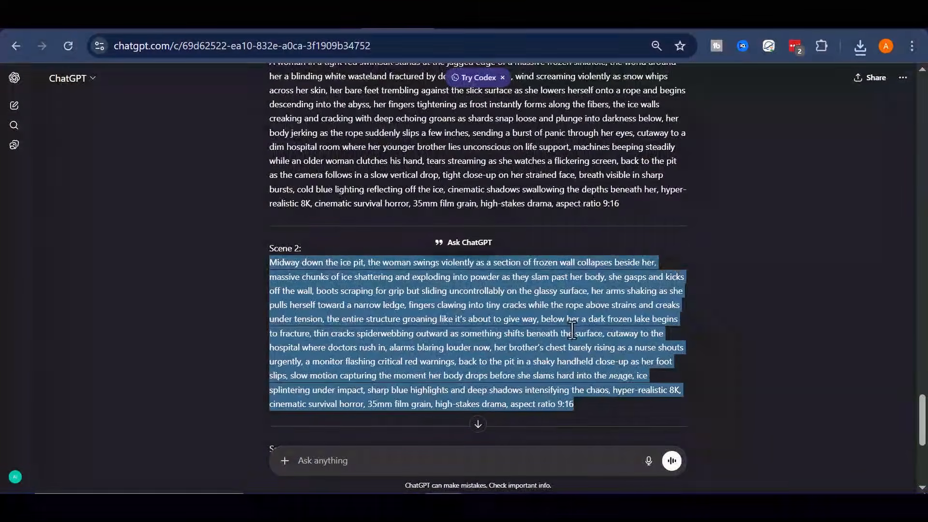
pyautogui.rightClick(580, 163)
pyautogui.click(643, 173)
pyautogui.click(645, 27)
pyautogui.hotkey('ctrl', 'v')
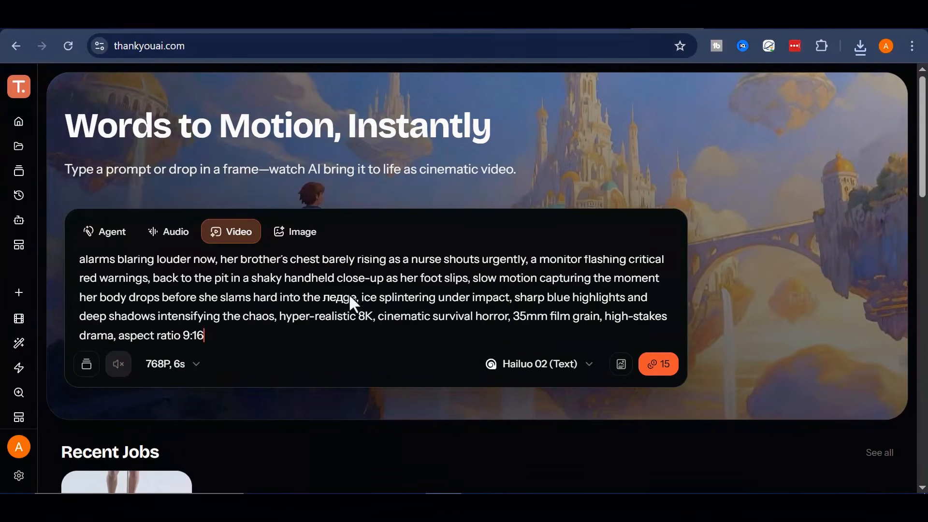
# Set the model to Kling O3 Pro (Text) with a 15s duration and generate the Scene 2 video.
pyautogui.click(196, 363)
pyautogui.click(150, 307)
pyautogui.click(594, 369)
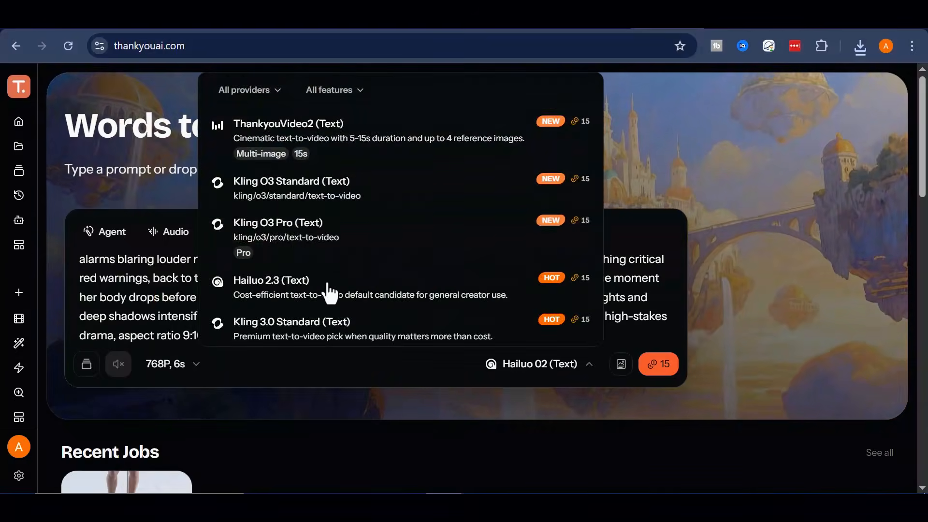
pyautogui.click(324, 236)
pyautogui.click(186, 364)
pyautogui.click(258, 462)
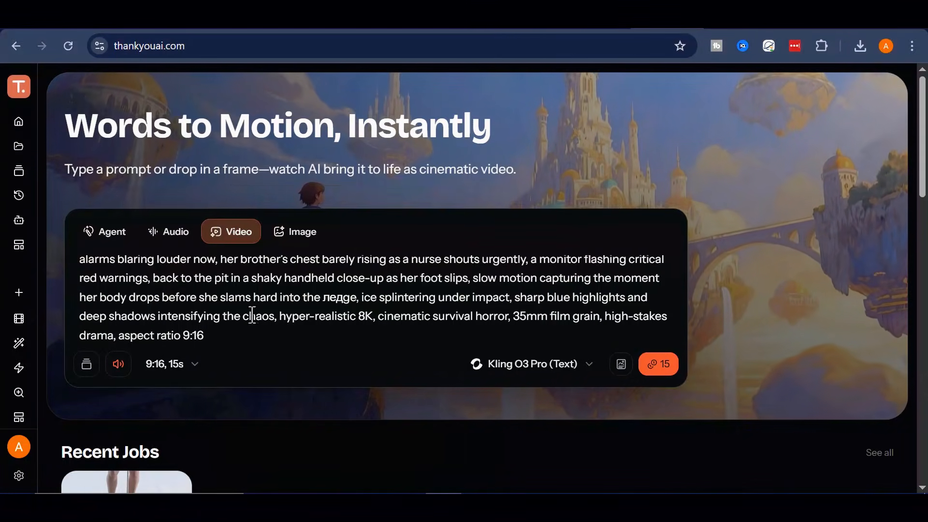
pyautogui.click(655, 367)
# Copy the full Scene 3 prompt from the ChatGPT conversation and return to Thank You AI.
pyautogui.click(397, 21)
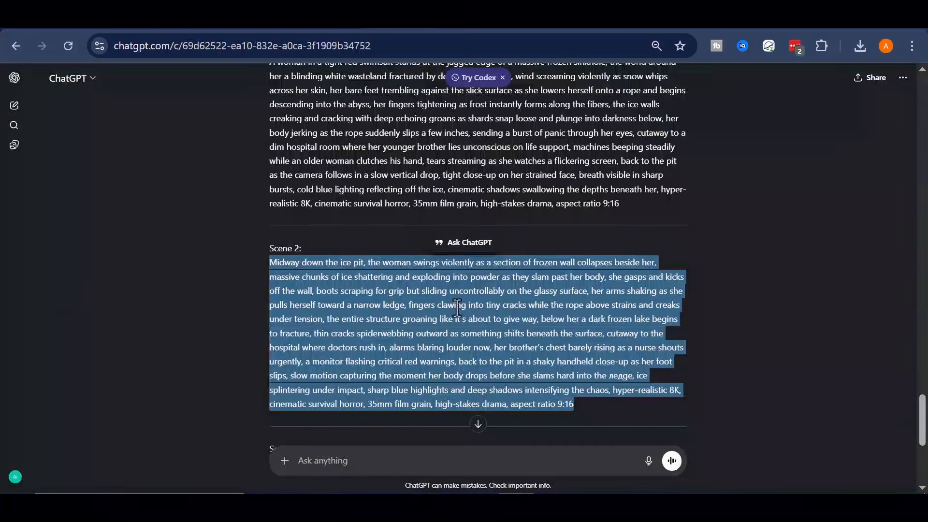
pyautogui.scroll(-4, 457, 307)
pyautogui.moveTo(269, 270); pyautogui.dragTo(410, 425)
pyautogui.rightClick(412, 396)
pyautogui.click(689, 211)
pyautogui.click(648, 22)
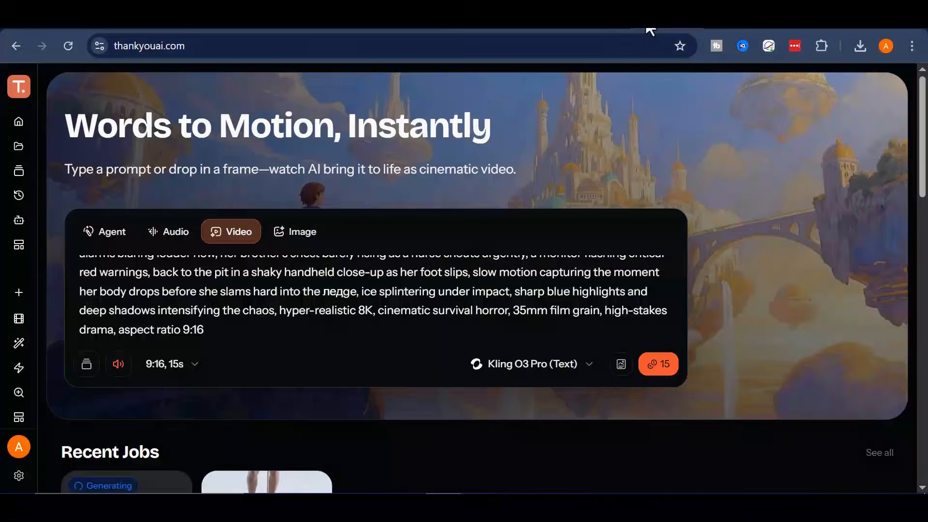
# Replace the Scene 2 description with the copied Scene 3 prompt and generate its video.
pyautogui.click(364, 286)
pyautogui.hotkey('ctrl', 'a')
pyautogui.hotkey('ctrl', 'v')
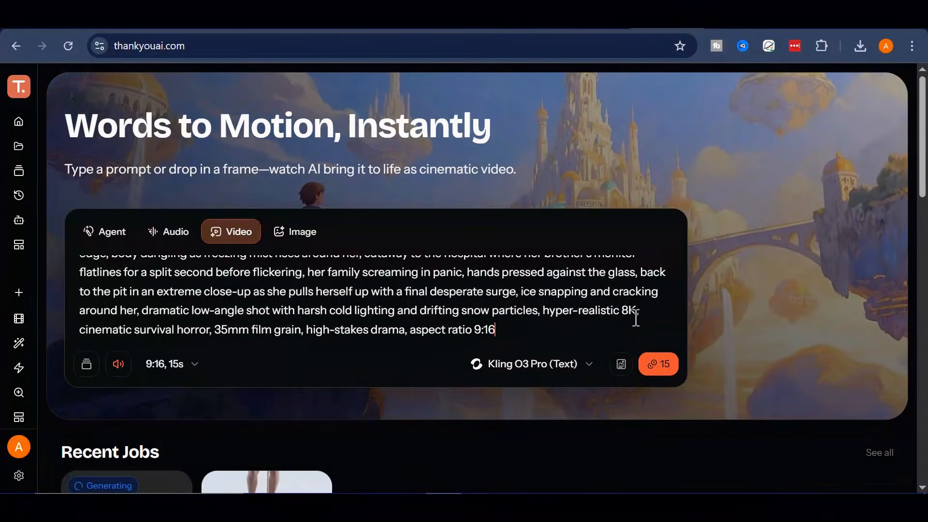
pyautogui.click(663, 365)
# Check the Scene 2 video and its prompt from Recent Jobs, then open the Scene 3 video and download it.
pyautogui.scroll(-4, 491, 327)
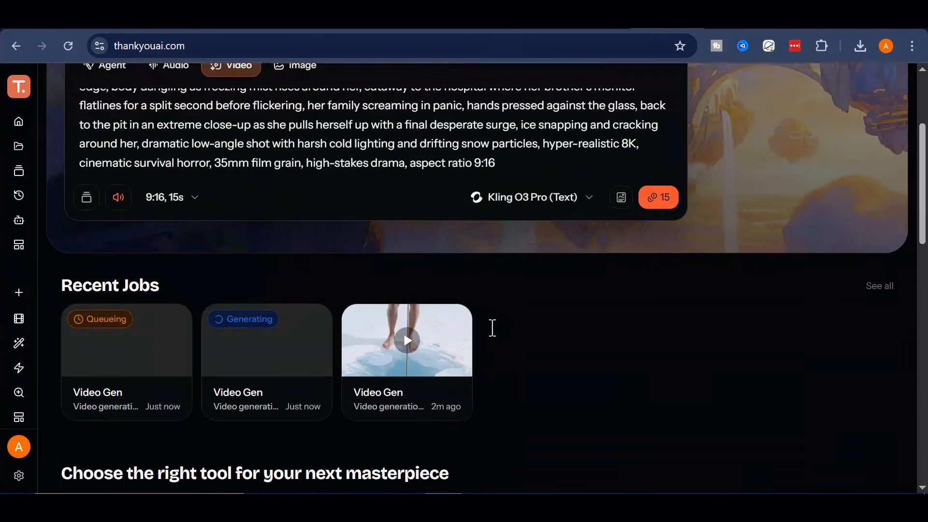
pyautogui.click(244, 346)
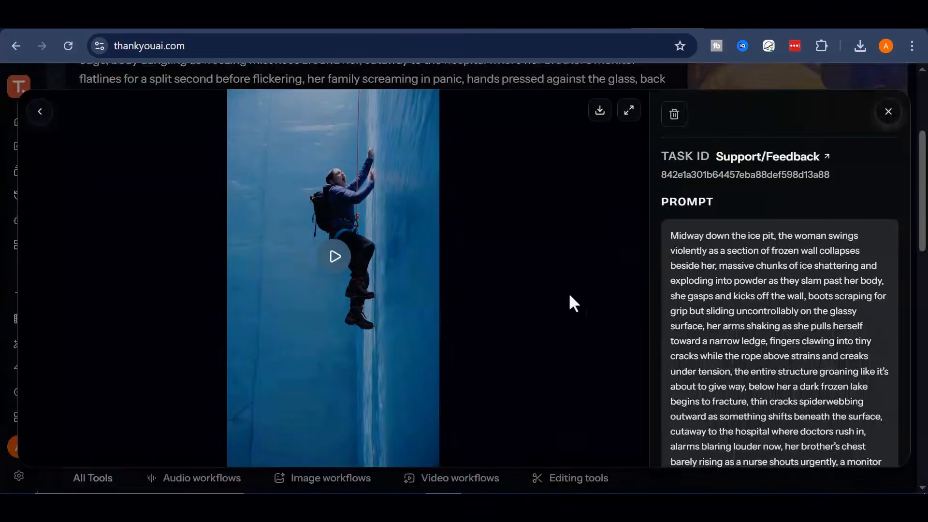
pyautogui.scroll(-2, 806, 180)
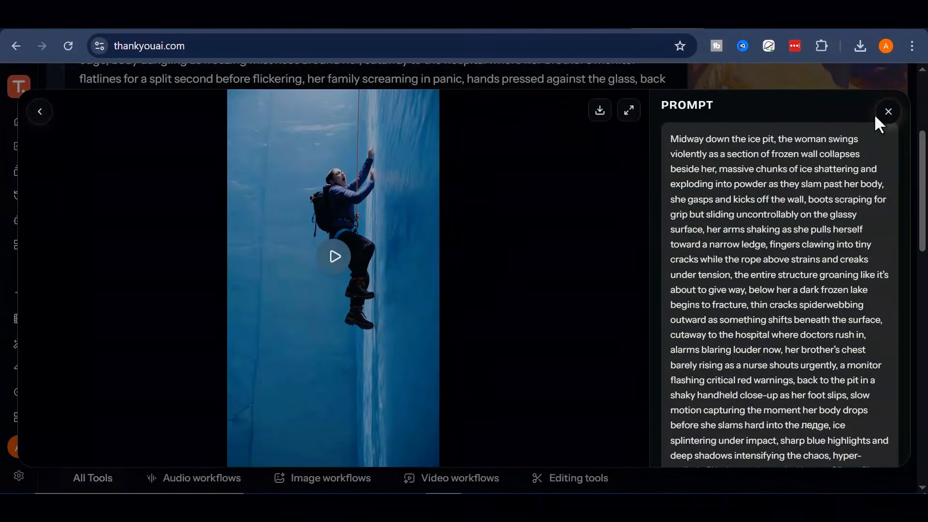
pyautogui.click(886, 113)
pyautogui.click(151, 336)
pyautogui.click(599, 116)
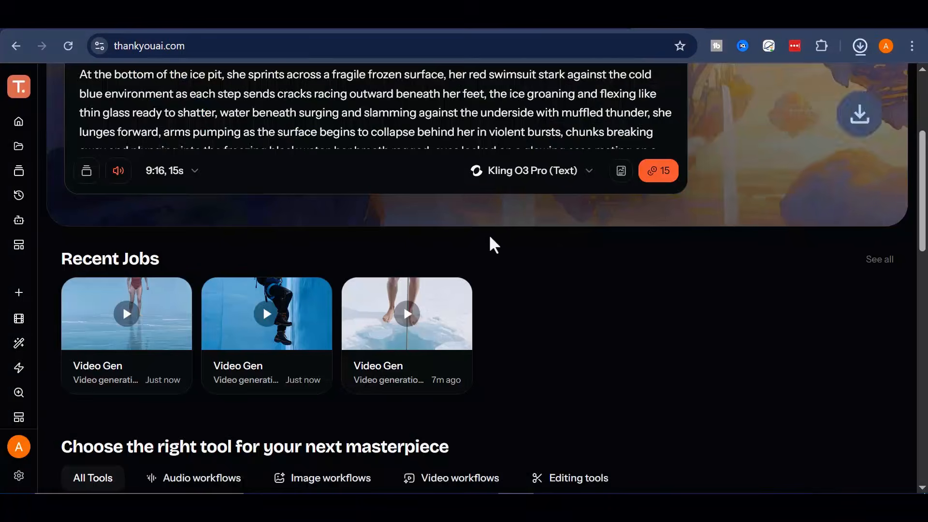
pyautogui.scroll(-5, 485, 187)
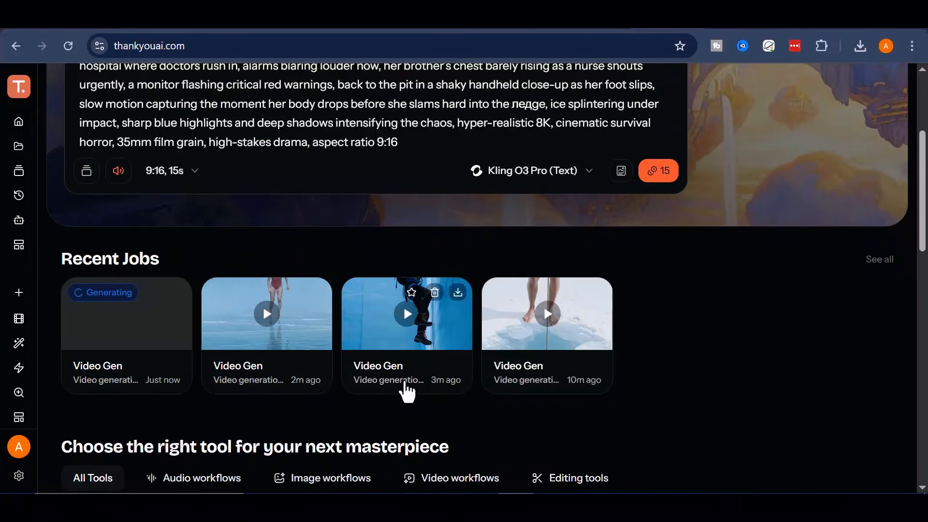
pyautogui.scroll(-2, 731, 334)
pyautogui.scroll(4, 473, 333)
pyautogui.scroll(-2, 284, 351)
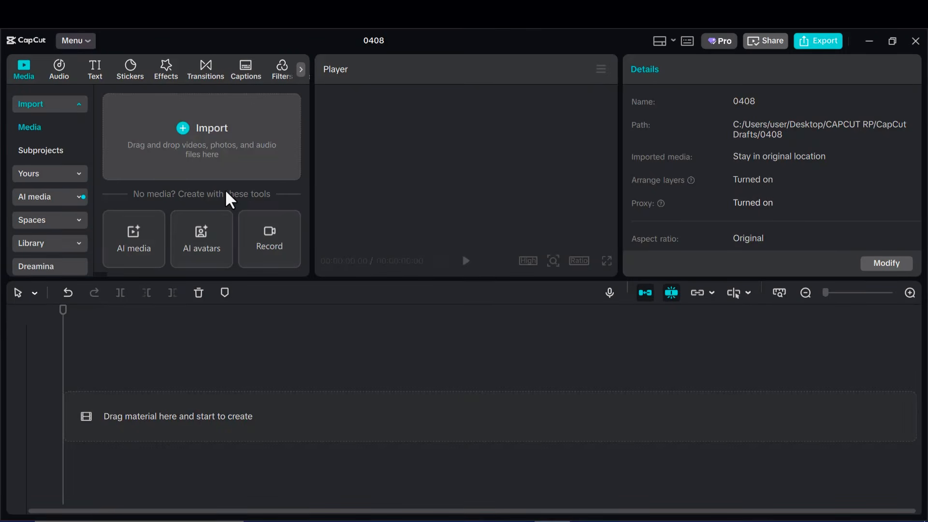
# In CapCut, import the three downloaded videos and place 1.mp4, 1 (3).mp4 and 1 (2).mp4 end to end on the main track.
pyautogui.click(222, 151)
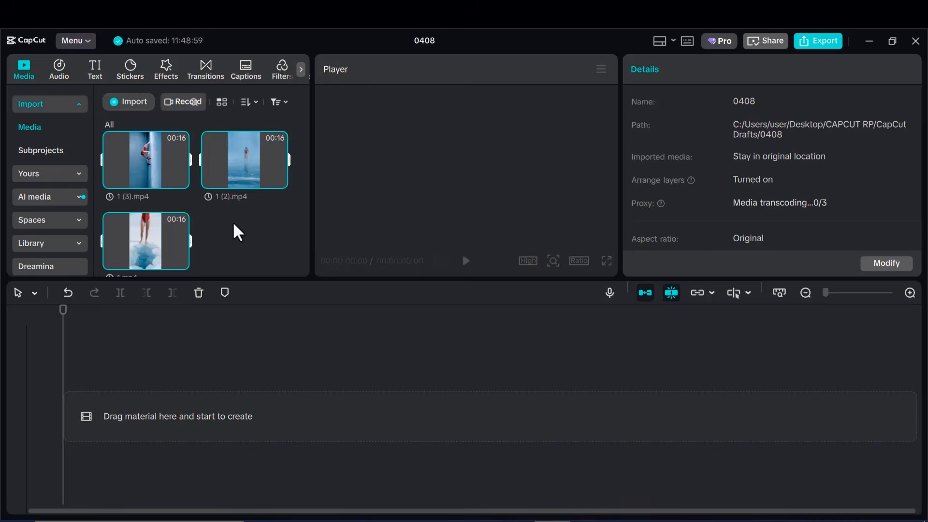
pyautogui.moveTo(154, 242); pyautogui.dragTo(139, 440)
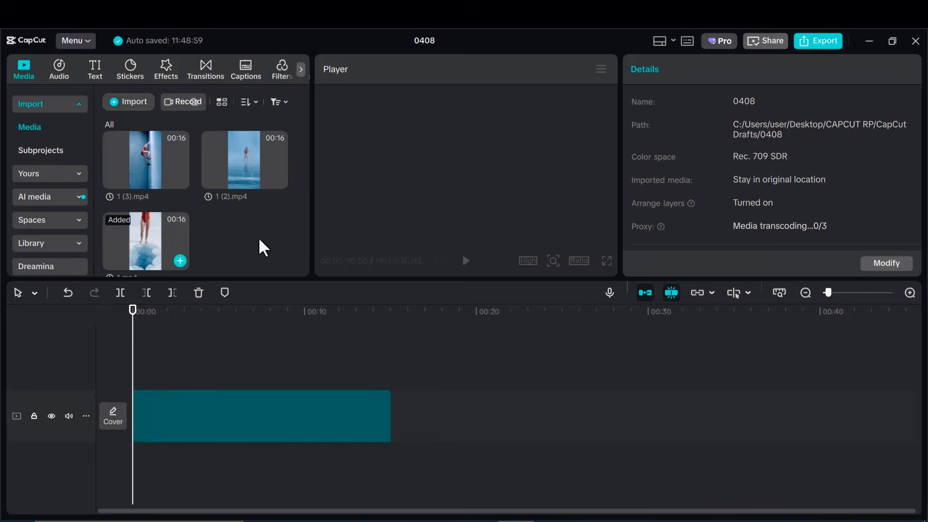
pyautogui.moveTo(182, 172); pyautogui.dragTo(411, 425)
pyautogui.moveTo(268, 171); pyautogui.dragTo(677, 410)
pyautogui.click(805, 293)
pyautogui.moveTo(132, 363); pyautogui.dragTo(500, 498)
# Select all three video clips on the timeline and raise their audio volume to 0.5 dB.
pyautogui.moveTo(565, 421); pyautogui.dragTo(213, 483)
pyautogui.click(880, 174)
pyautogui.click(880, 175)
pyautogui.click(685, 69)
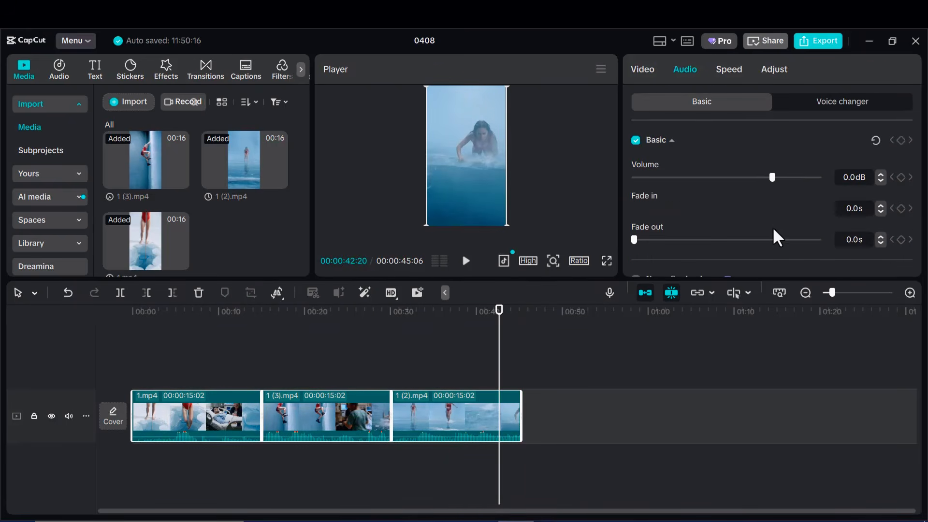
pyautogui.moveTo(497, 372); pyautogui.dragTo(130, 459)
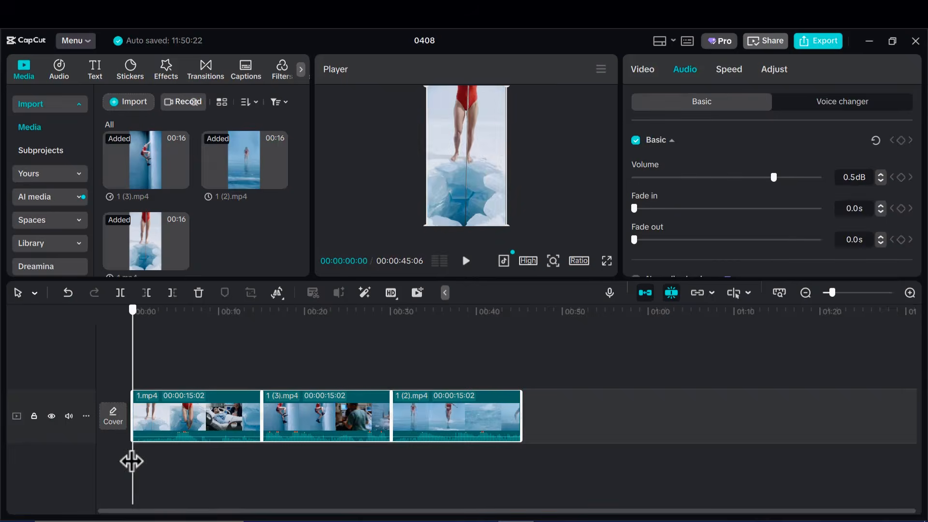
pyautogui.click(552, 370)
pyautogui.moveTo(521, 381); pyautogui.dragTo(138, 433)
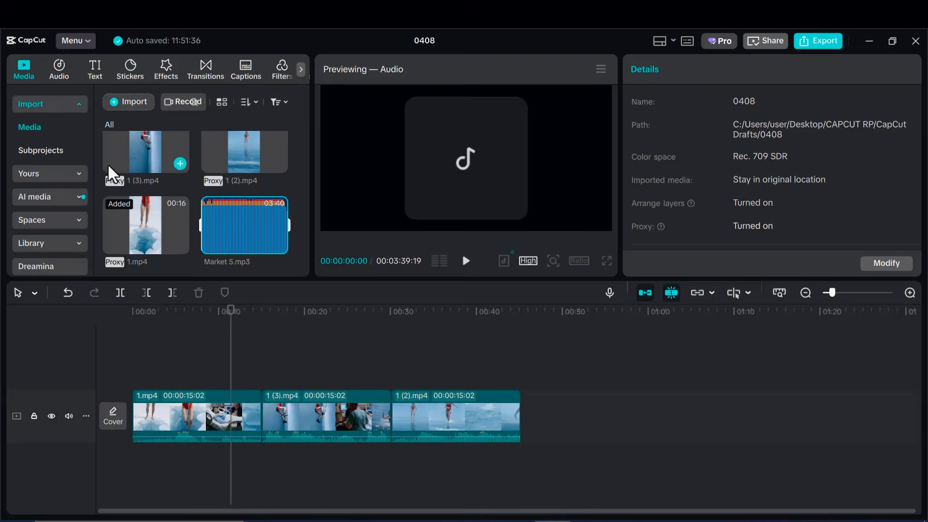
# Lay Market 5.mp3 under the clips from the start, trimmed to the end of the video, with its volume at -20.8 dB.
pyautogui.moveTo(244, 225); pyautogui.dragTo(136, 483)
pyautogui.moveTo(230, 362); pyautogui.dragTo(521, 459)
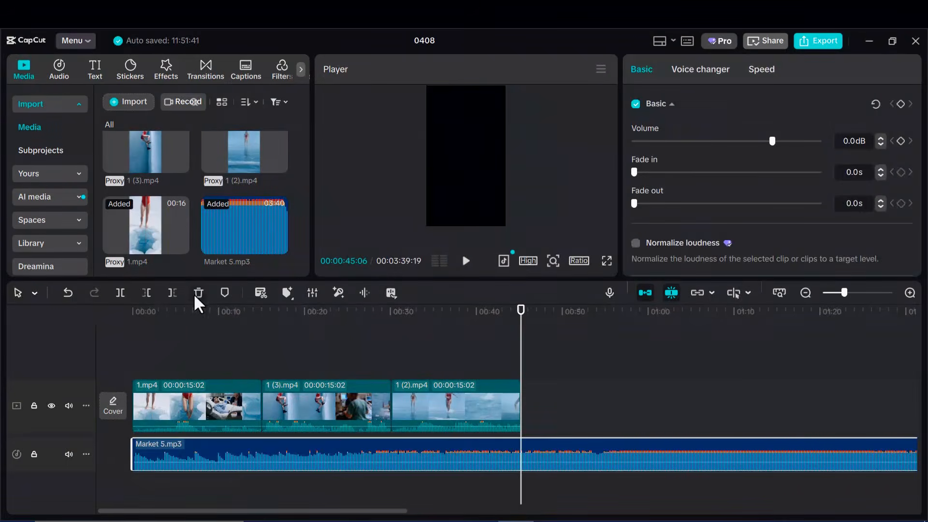
pyautogui.click(173, 293)
pyautogui.moveTo(750, 146); pyautogui.dragTo(722, 150)
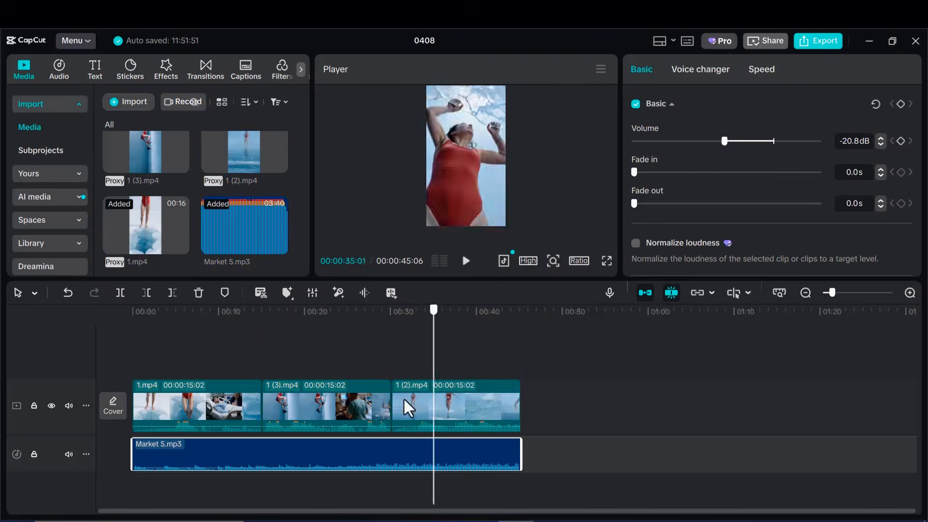